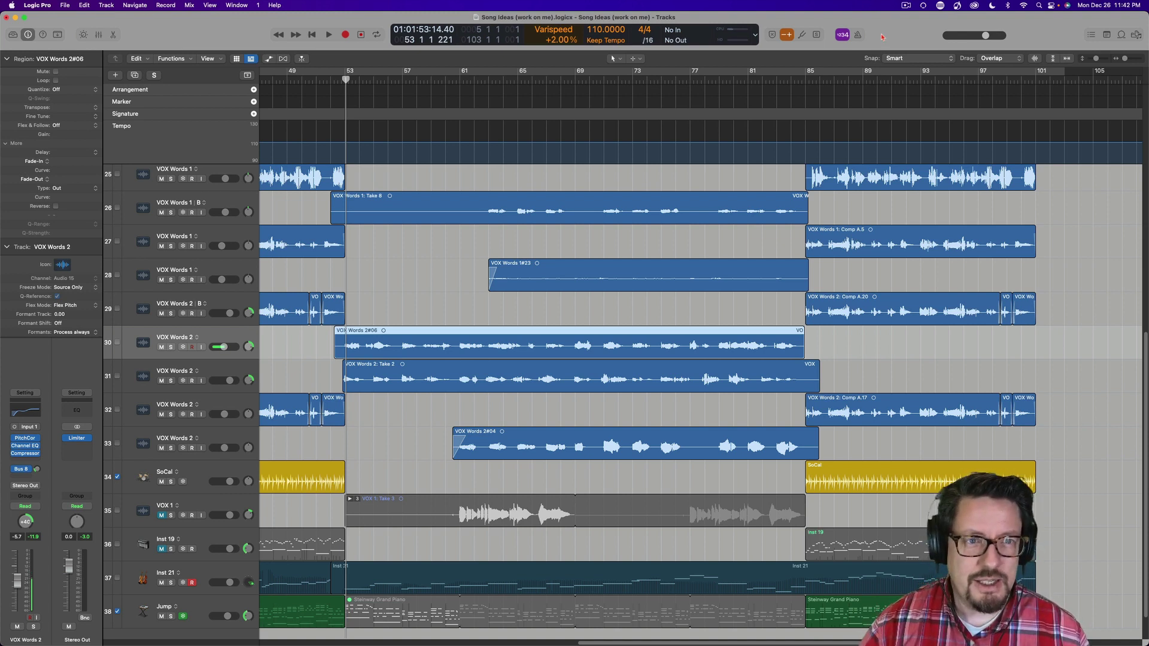
Open and close the control bar customization, then switch the display to Beats & Project
right_click(881, 37)
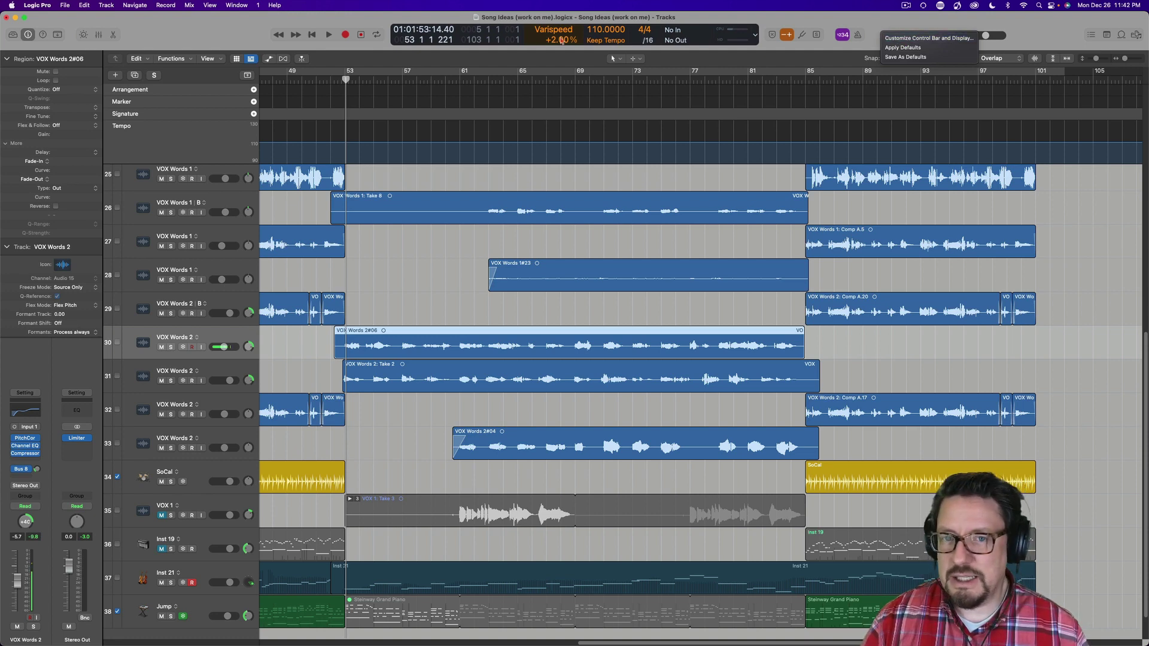
click(917, 38)
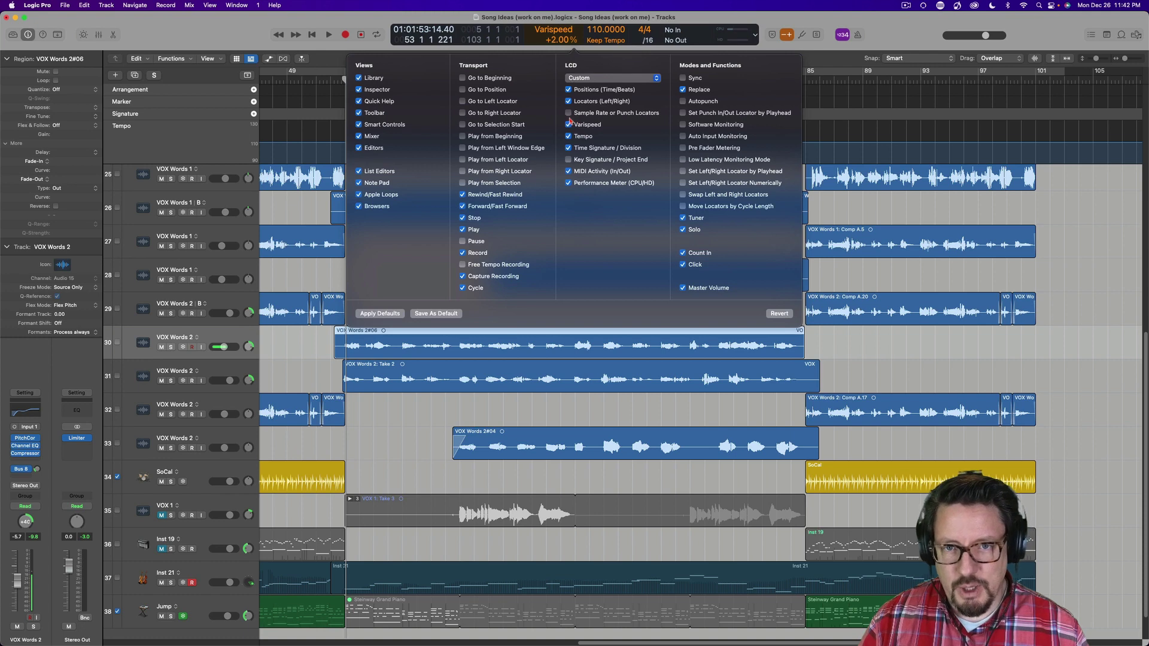
click(758, 26)
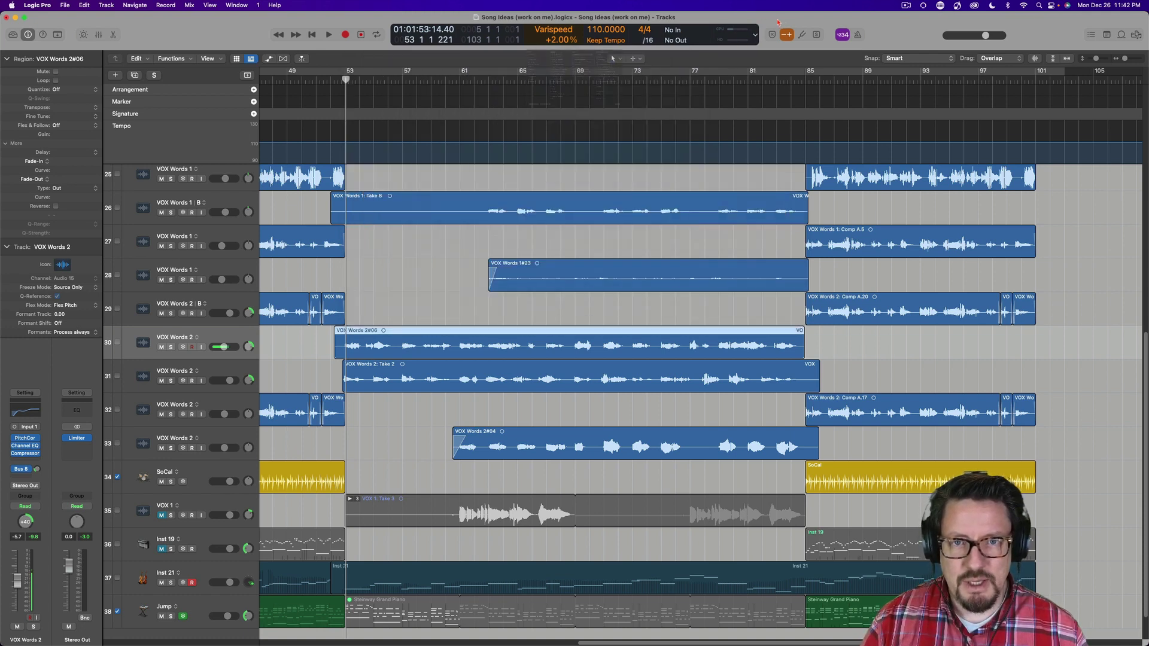
click(756, 34)
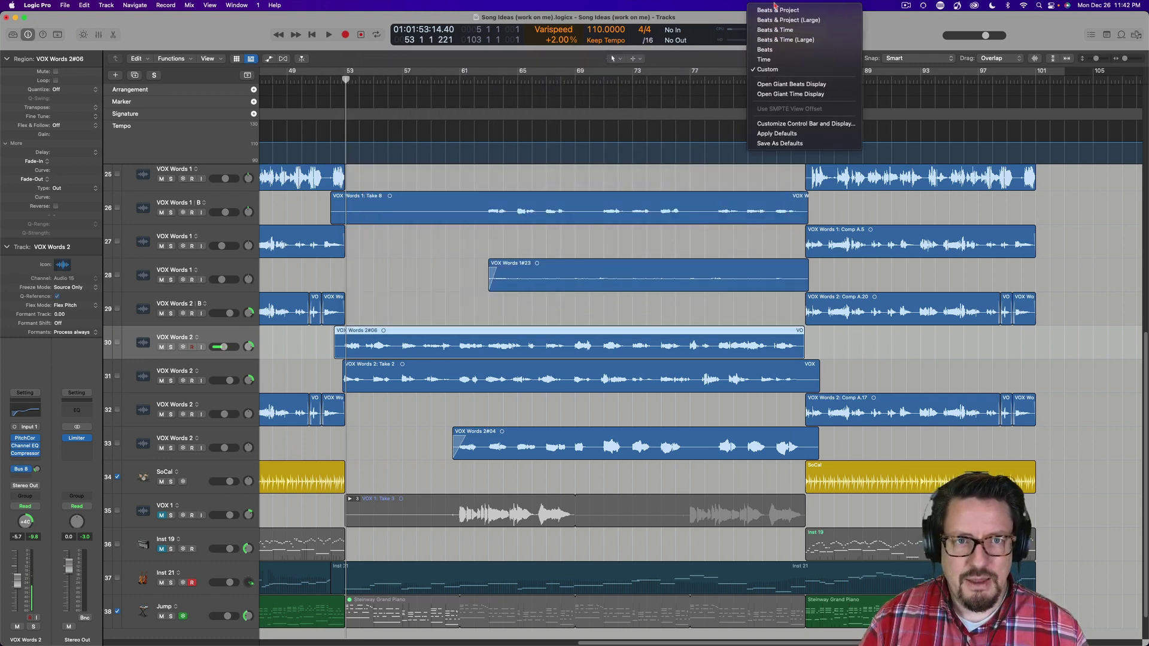
click(775, 10)
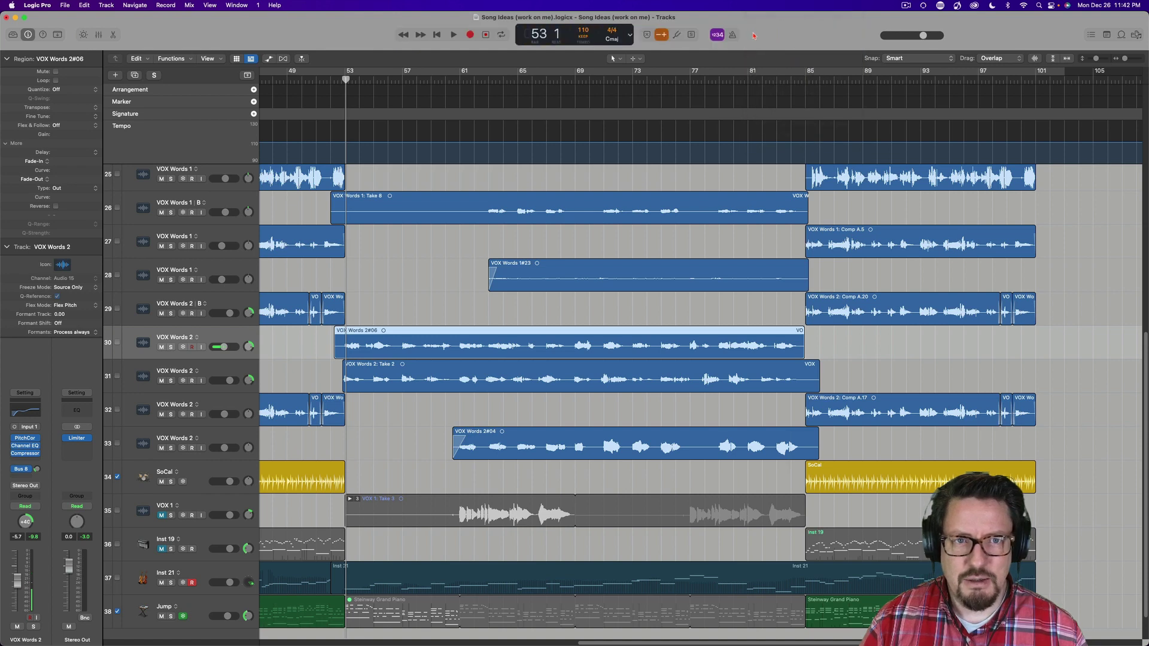
Restore the Custom display layout with Varispeed and open the Varispeed mode list
right_click(754, 34)
click(762, 39)
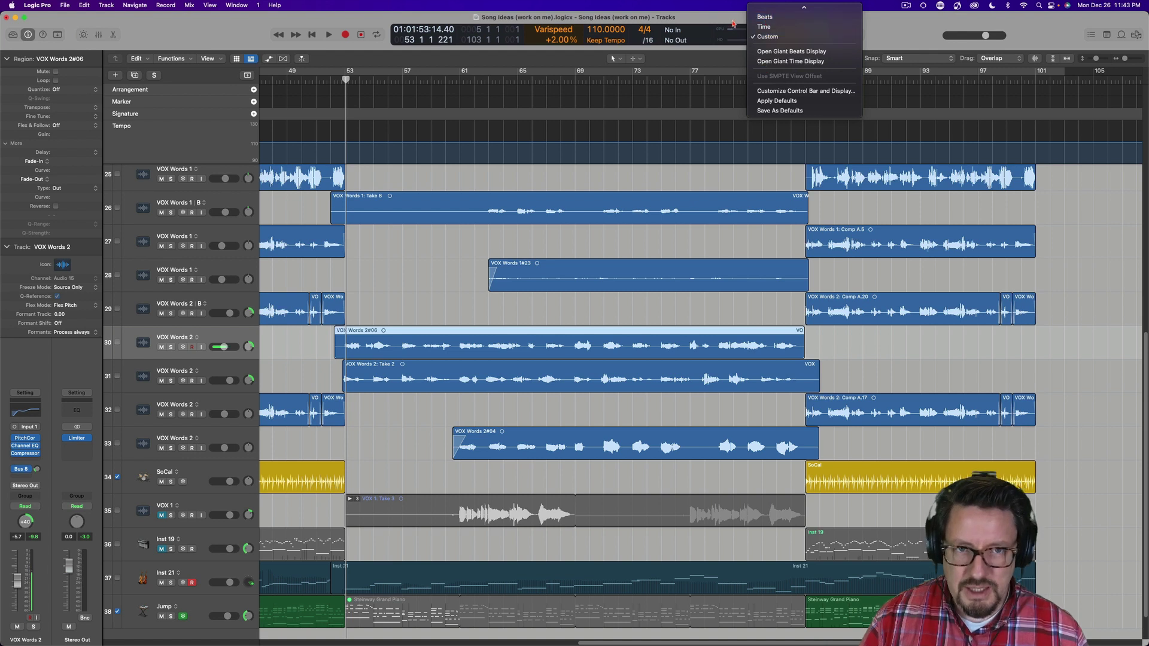
click(730, 22)
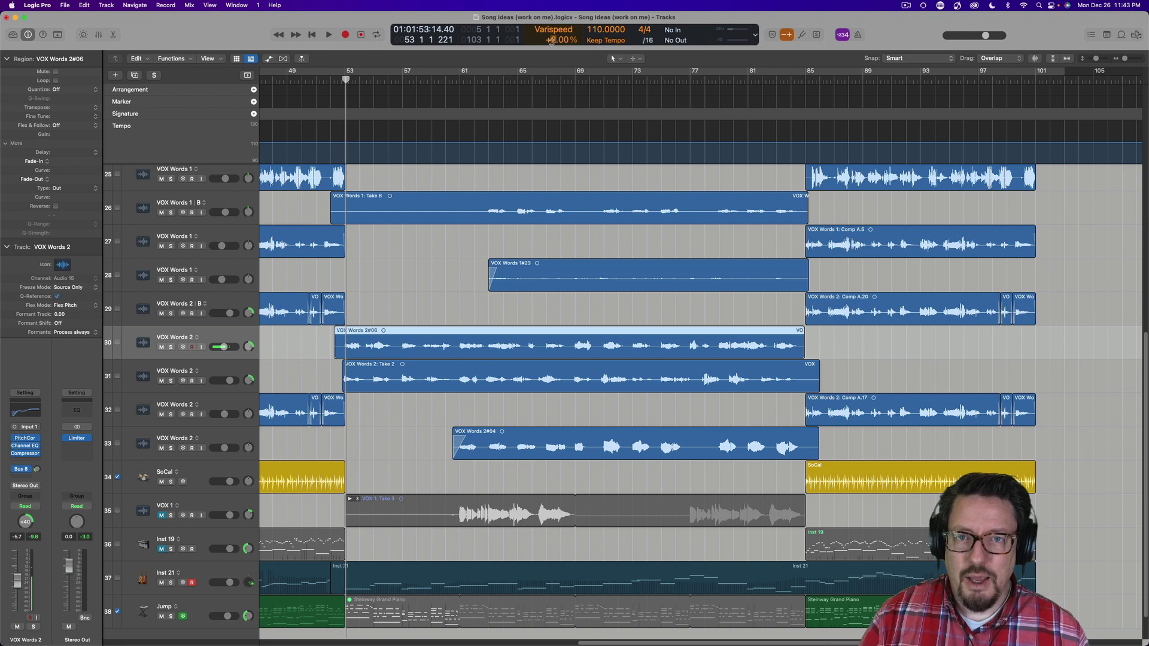
click(573, 31)
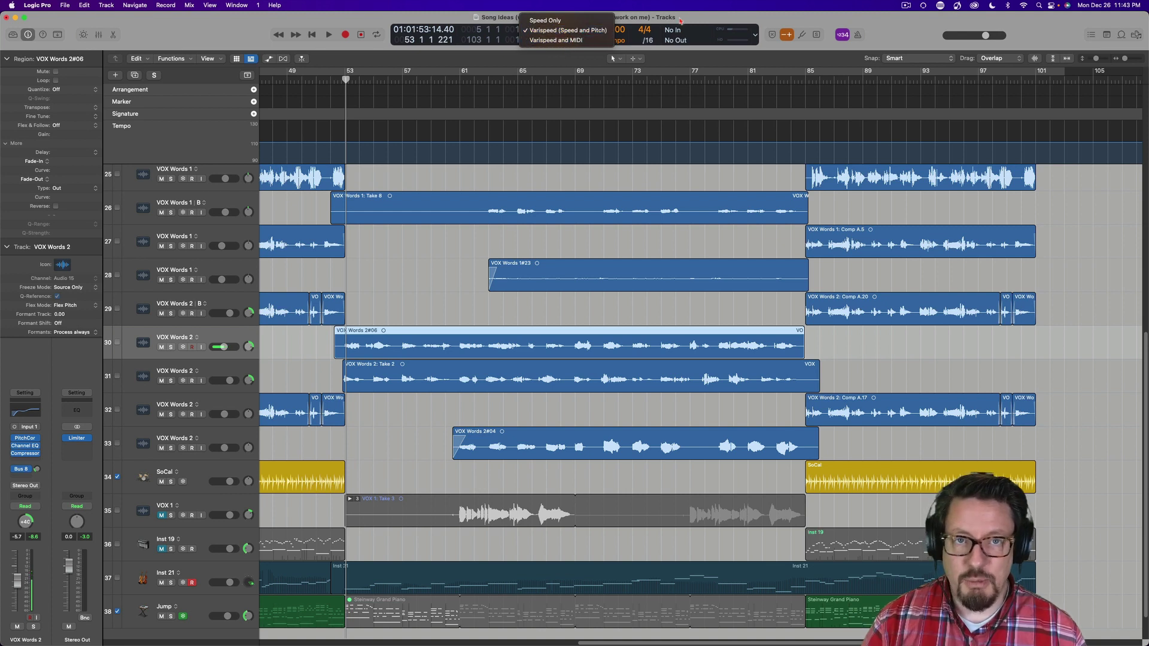
click(361, 20)
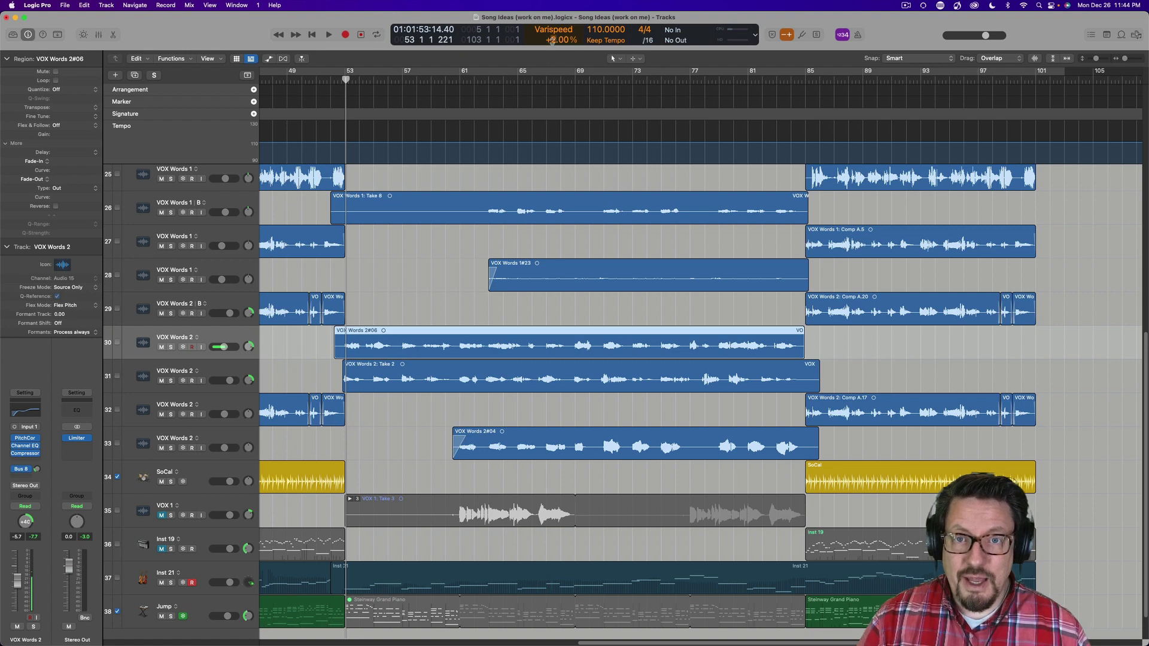
Reset Varispeed to ±0.00% and play the song's opening at normal speed
drag(552, 40, 564, 53)
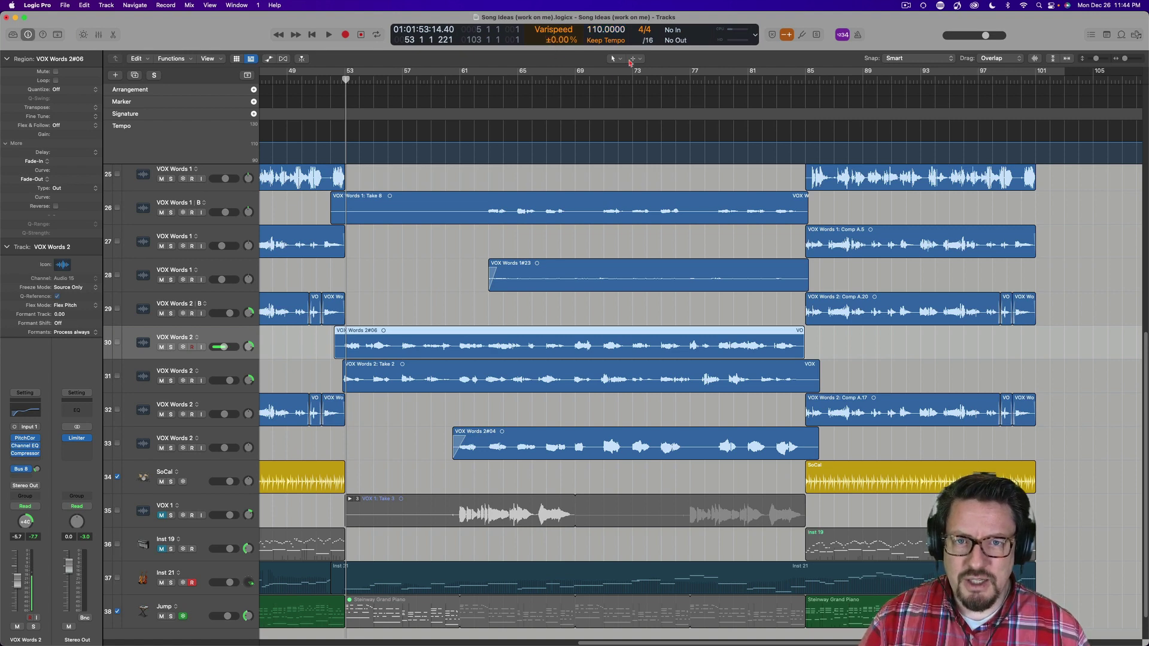
scroll(473, 113, left, 10)
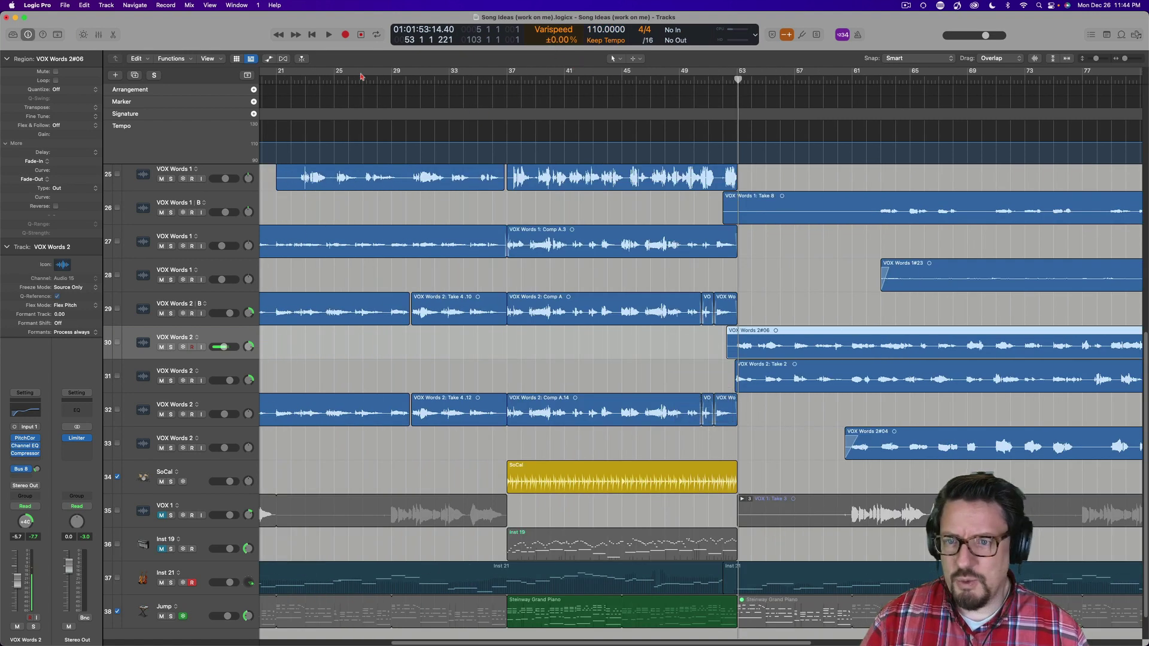
mouse_move(298, 81)
mouse_down()
mouse_move(116, 76)
mouse_move(332, 76)
mouse_move(317, 76)
mouse_up()
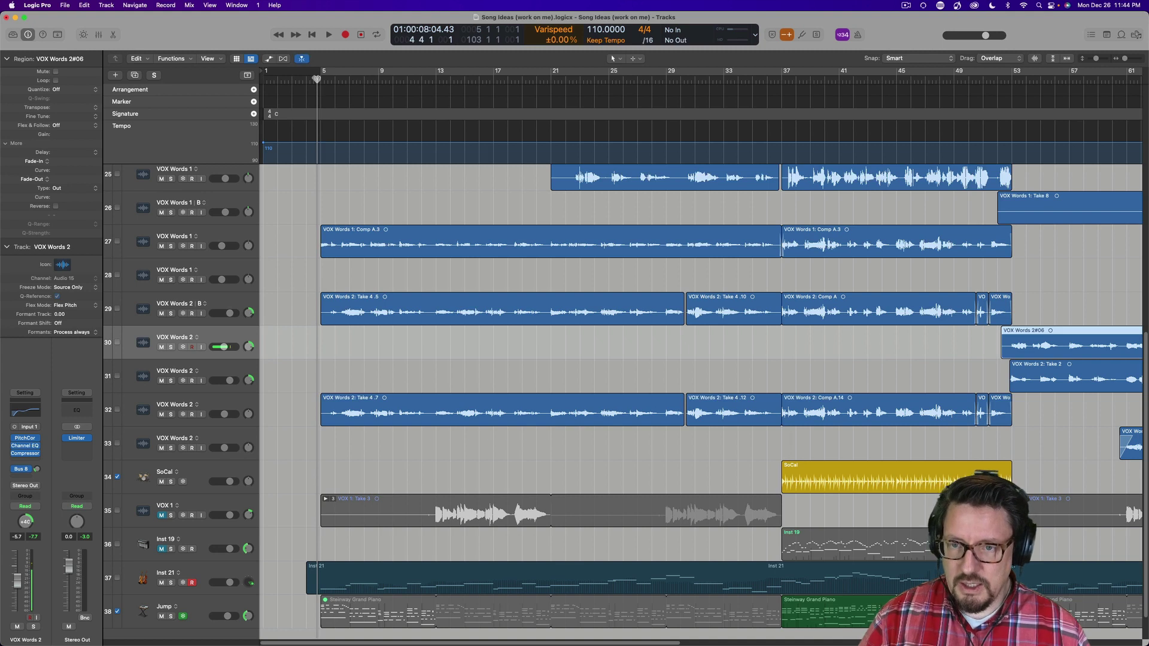
key(space)
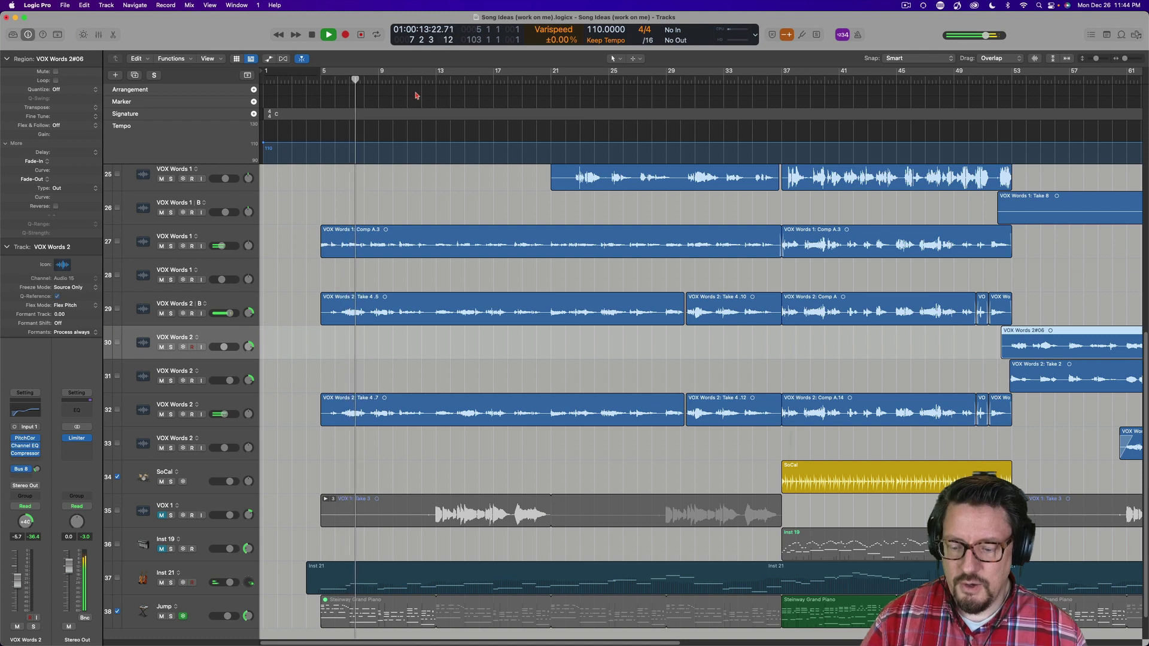
key(space)
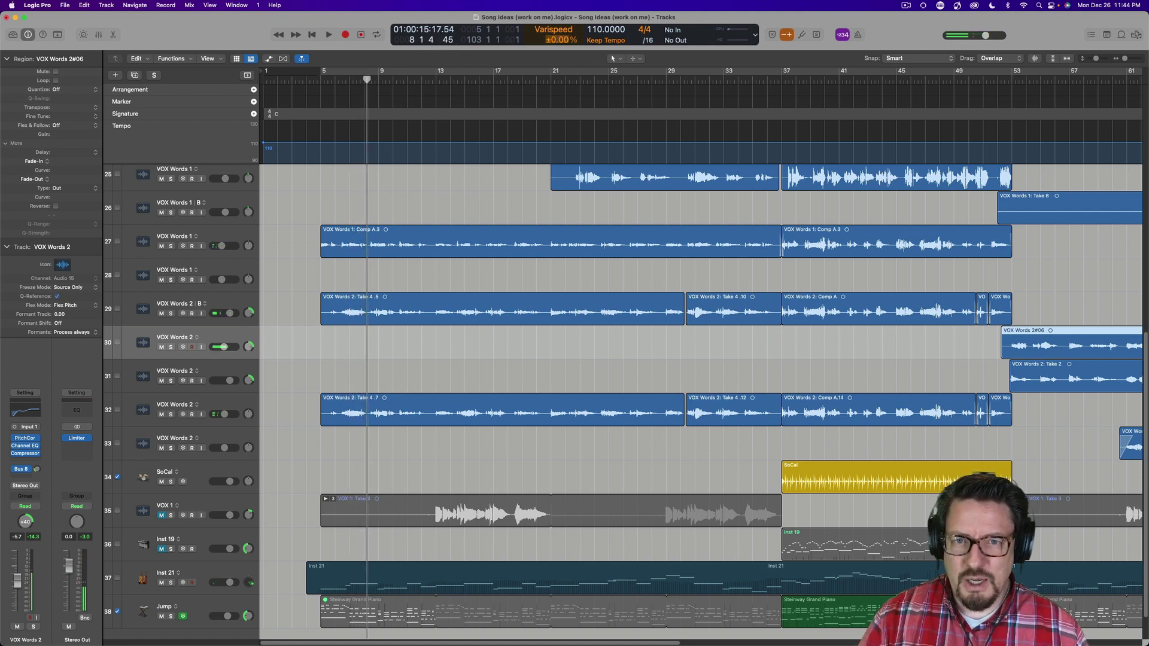
Raise Varispeed to +18.00% and play from bar 5 at that speed
drag(556, 39, 553, 30)
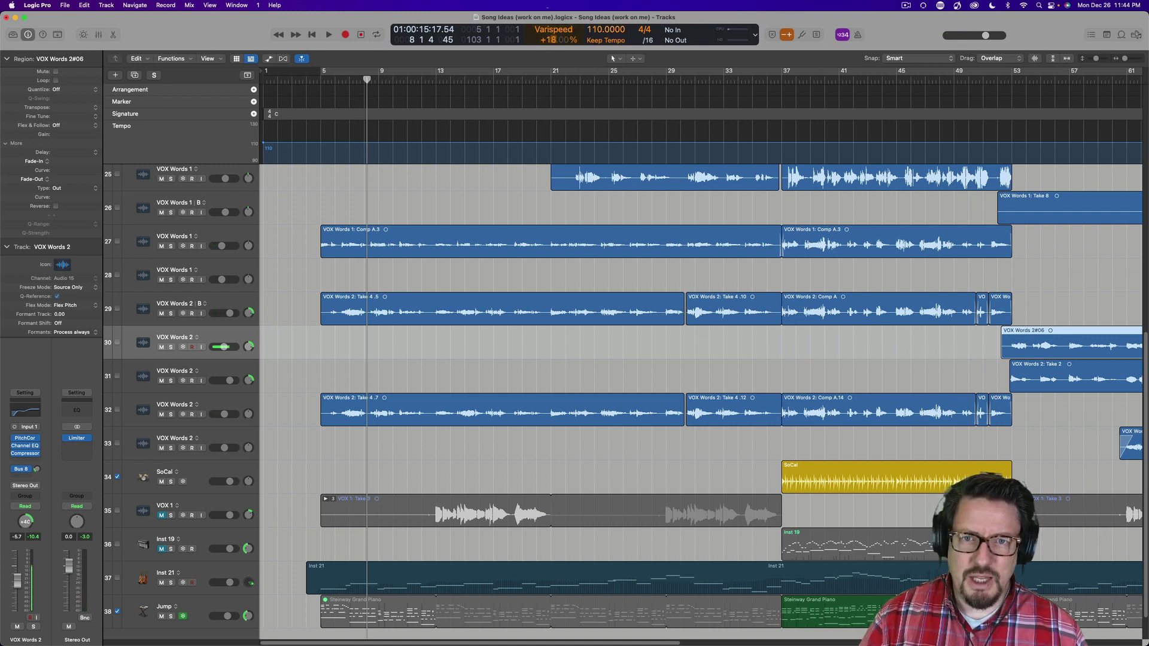
click(321, 79)
key(space)
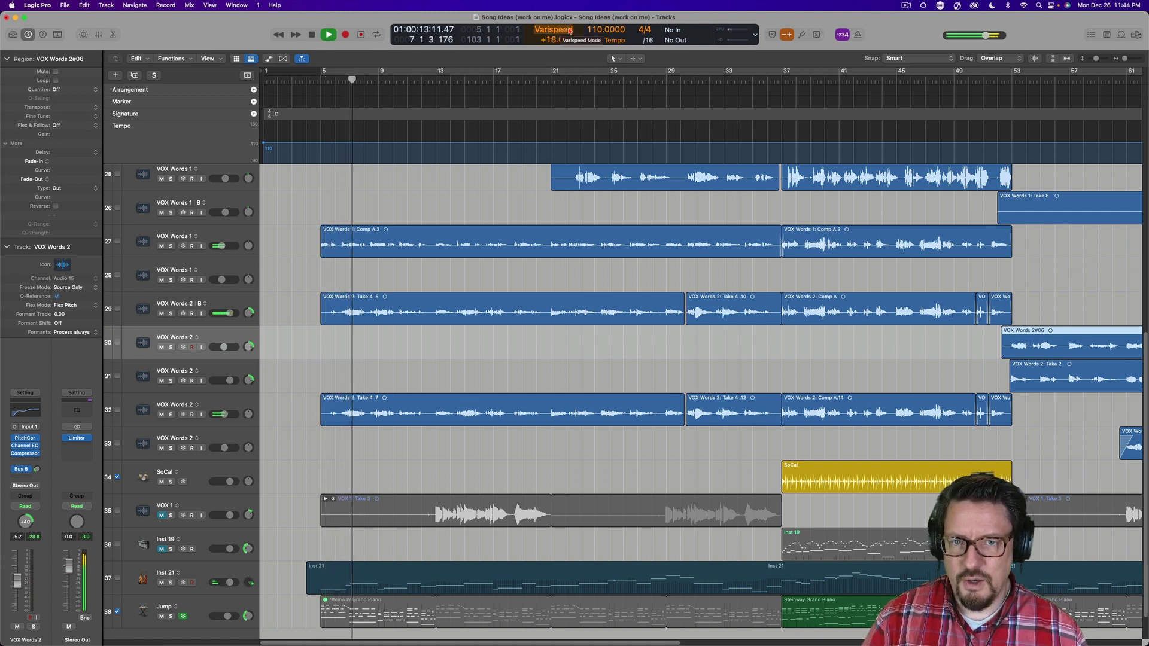
Switch Varispeed to Speed Only and play from bar 5 to hear it
key(space)
click(568, 30)
click(553, 20)
click(320, 77)
key(space)
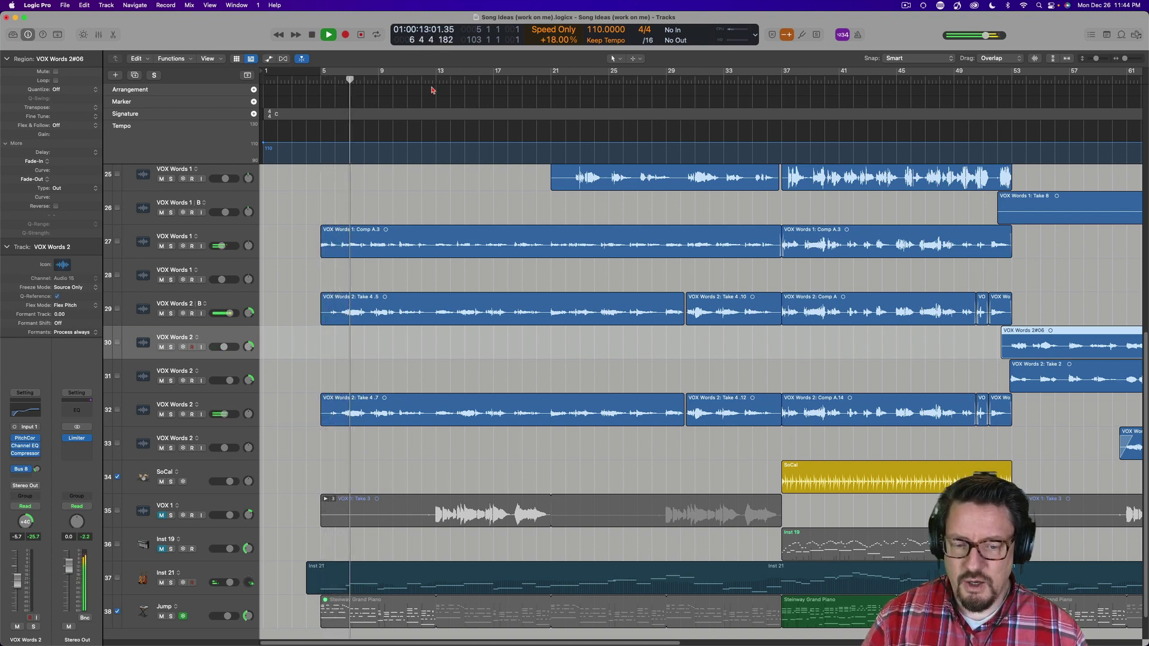
key(space)
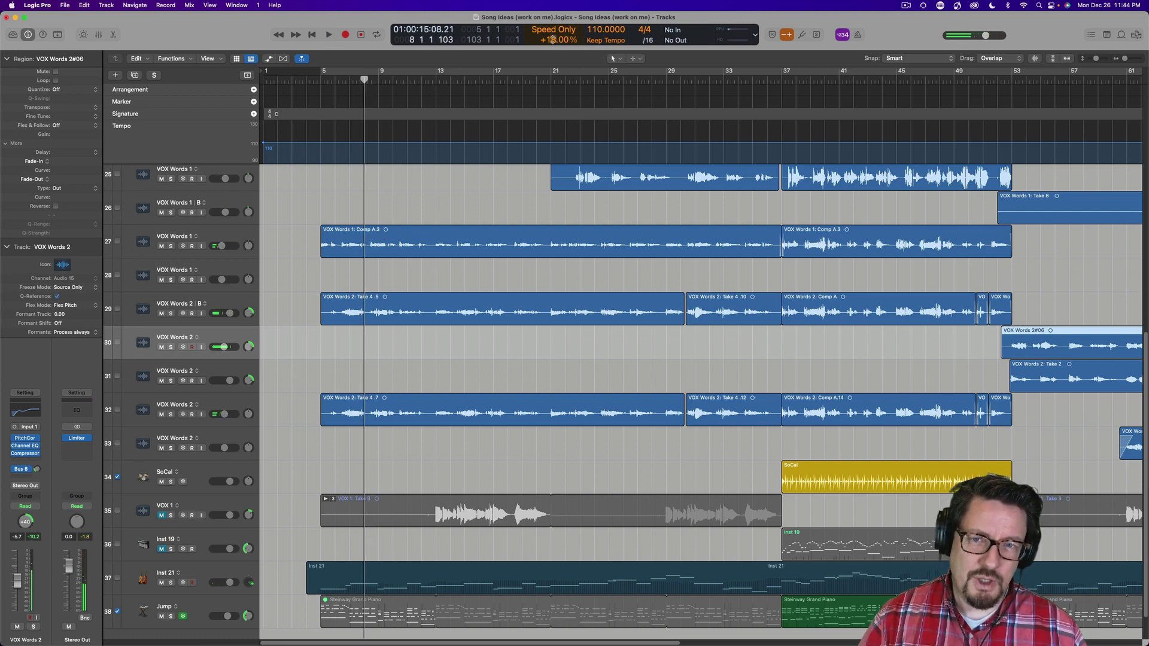
Return Varispeed to Speed and Pitch mode and reset it to ±0.00%
click(557, 33)
click(563, 40)
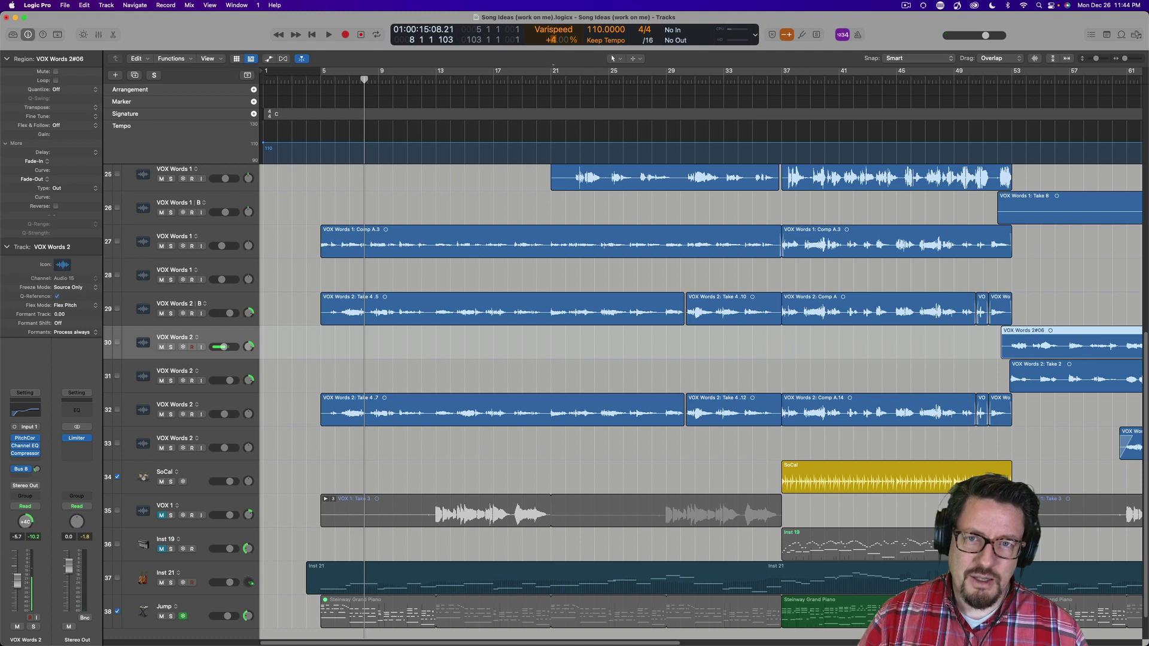
drag(554, 40, 559, 40)
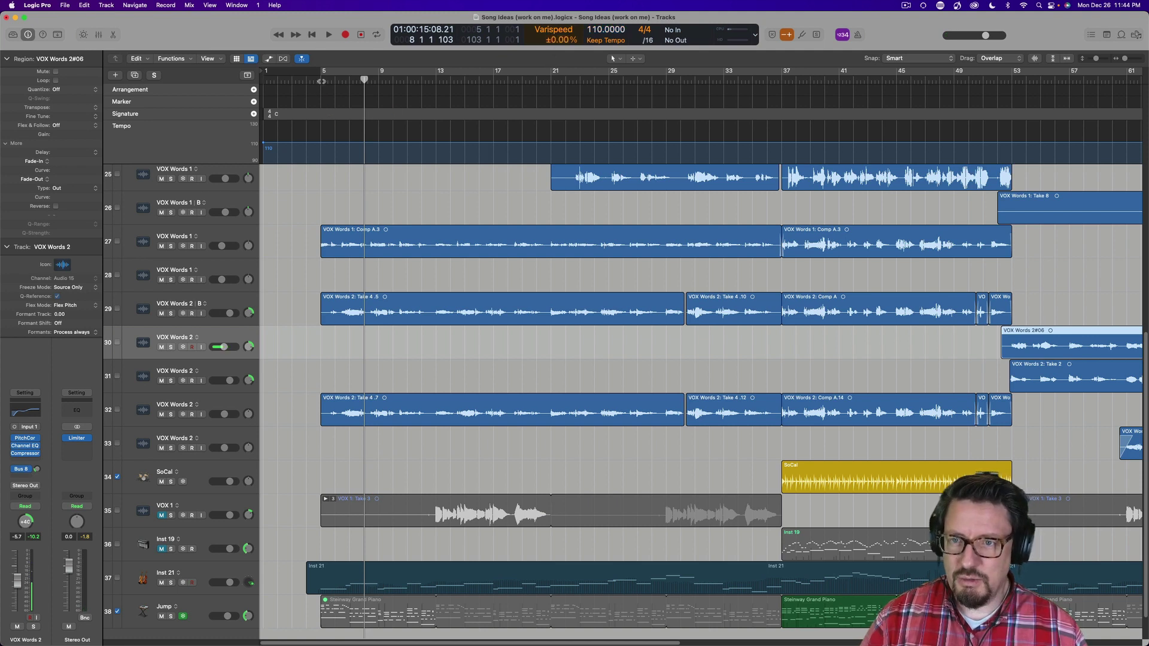
Play from bar 5 at normal speed
click(321, 79)
key(space)
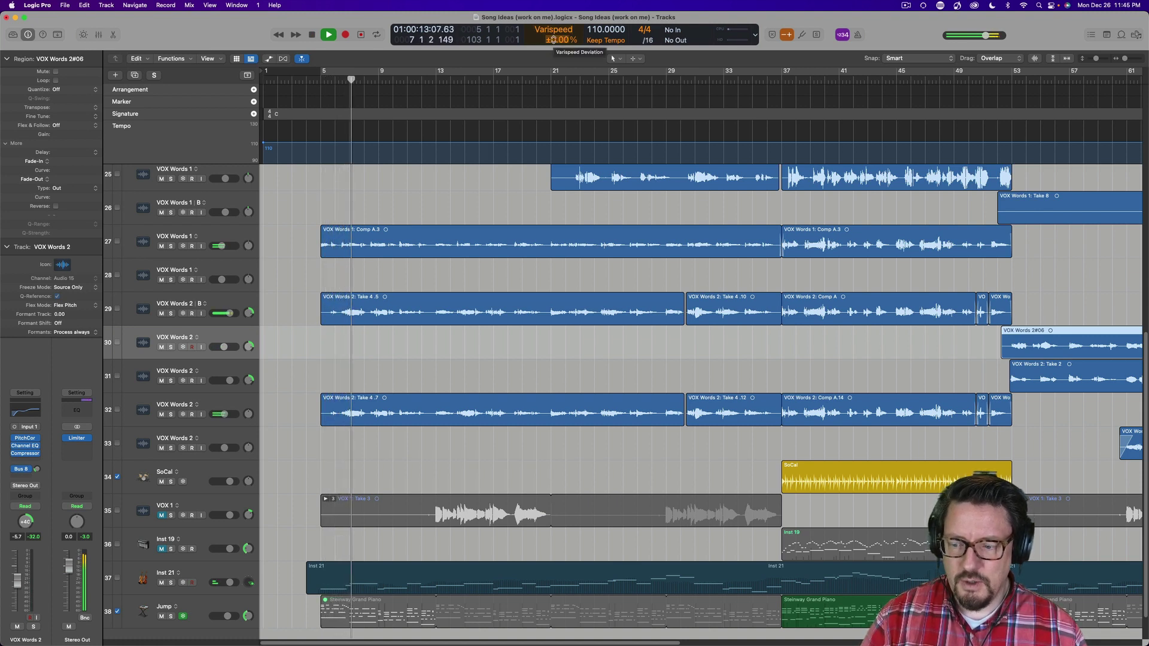
key(space)
Set Varispeed to +2.00% and replay from just before bar 5
drag(561, 40, 561, 35)
click(317, 80)
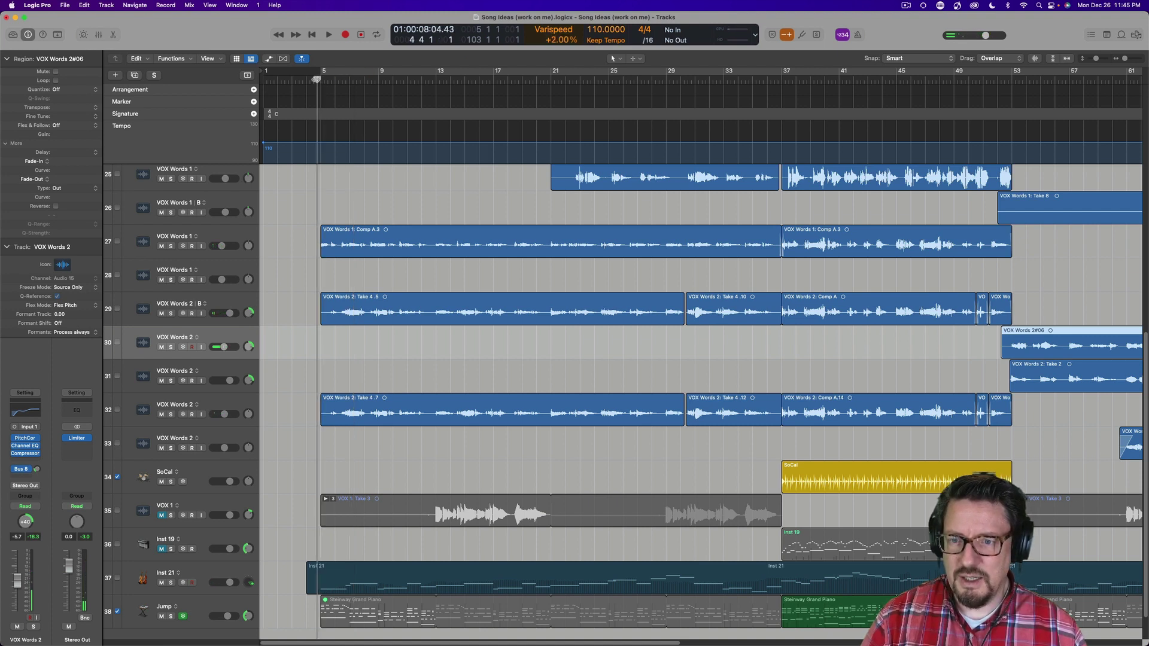
key(space)
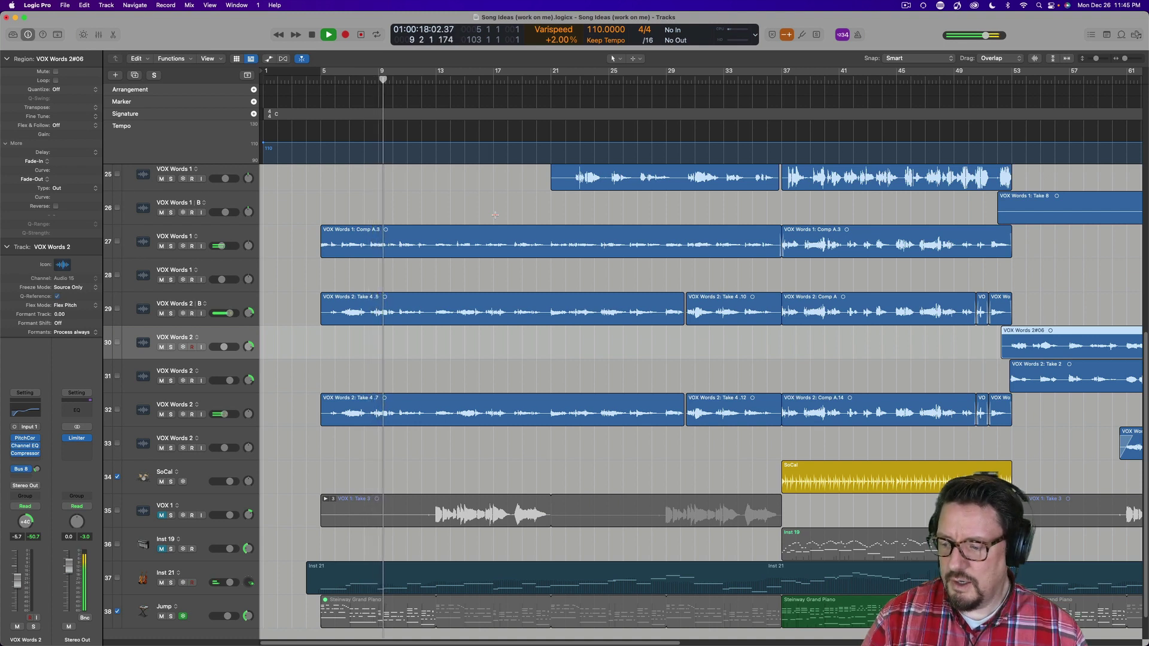
key(space)
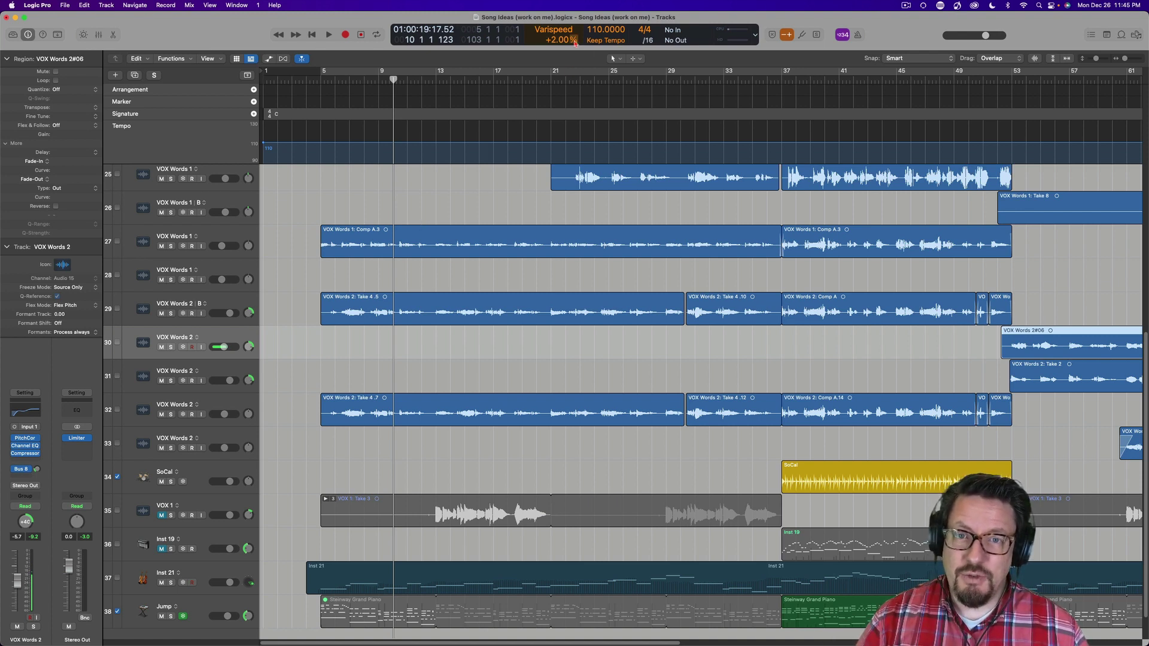
click(575, 40)
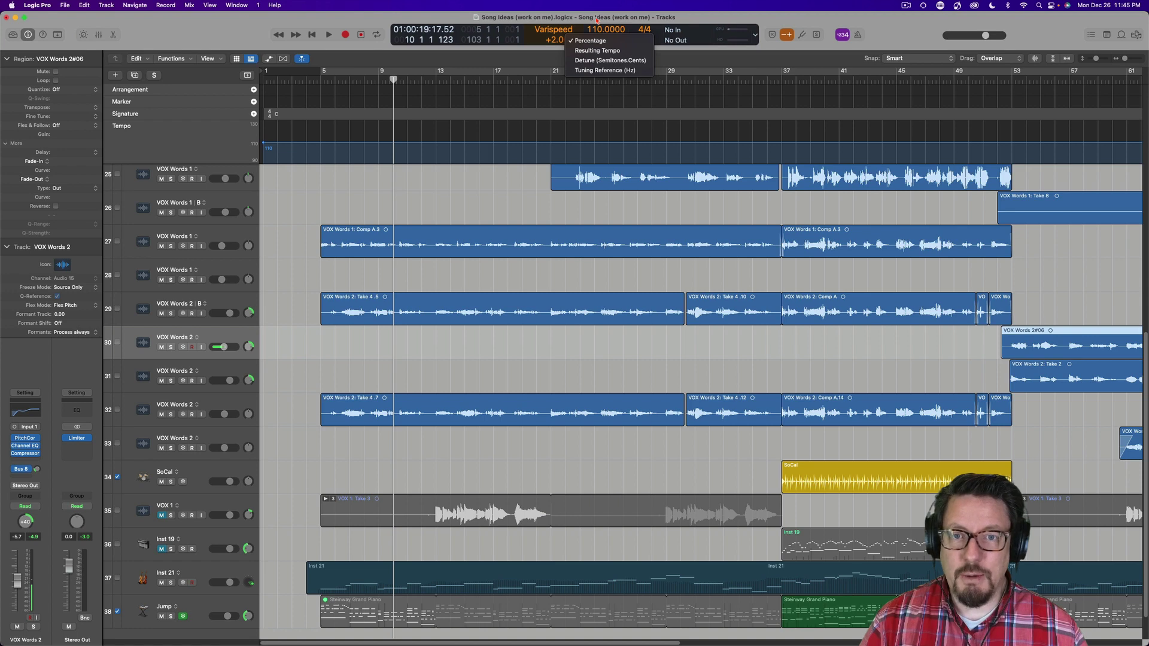
click(530, 61)
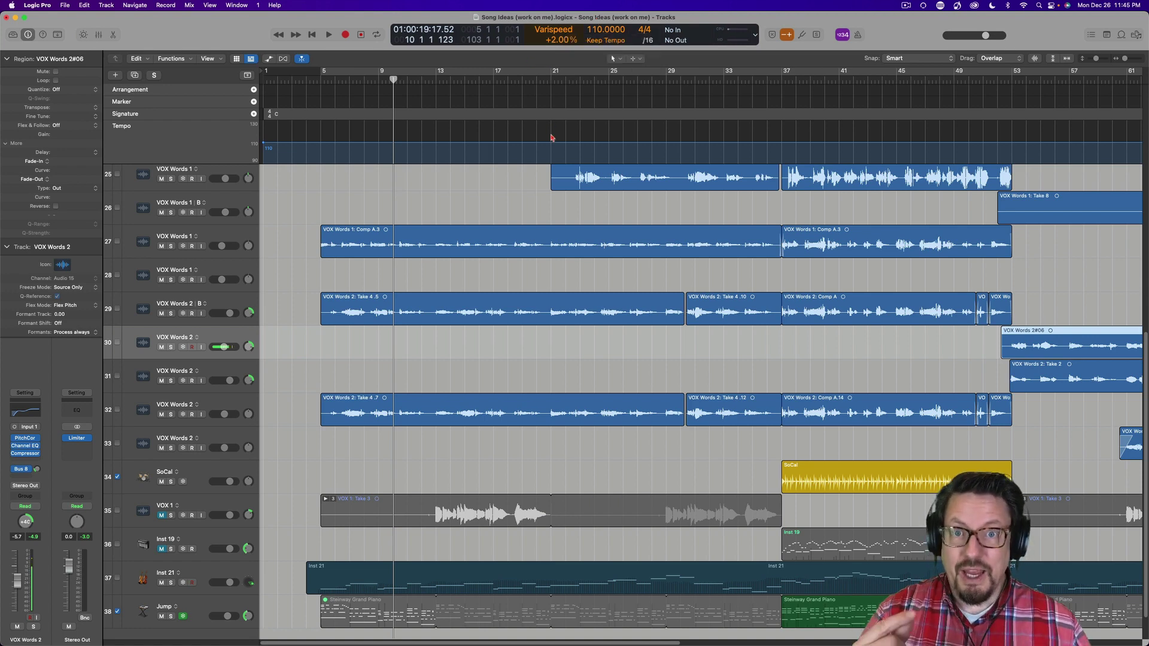
scroll(484, 195, right, 2)
Scroll to bar 53 and mute the VOX Words 2 harmony track
scroll(485, 195, right, 6)
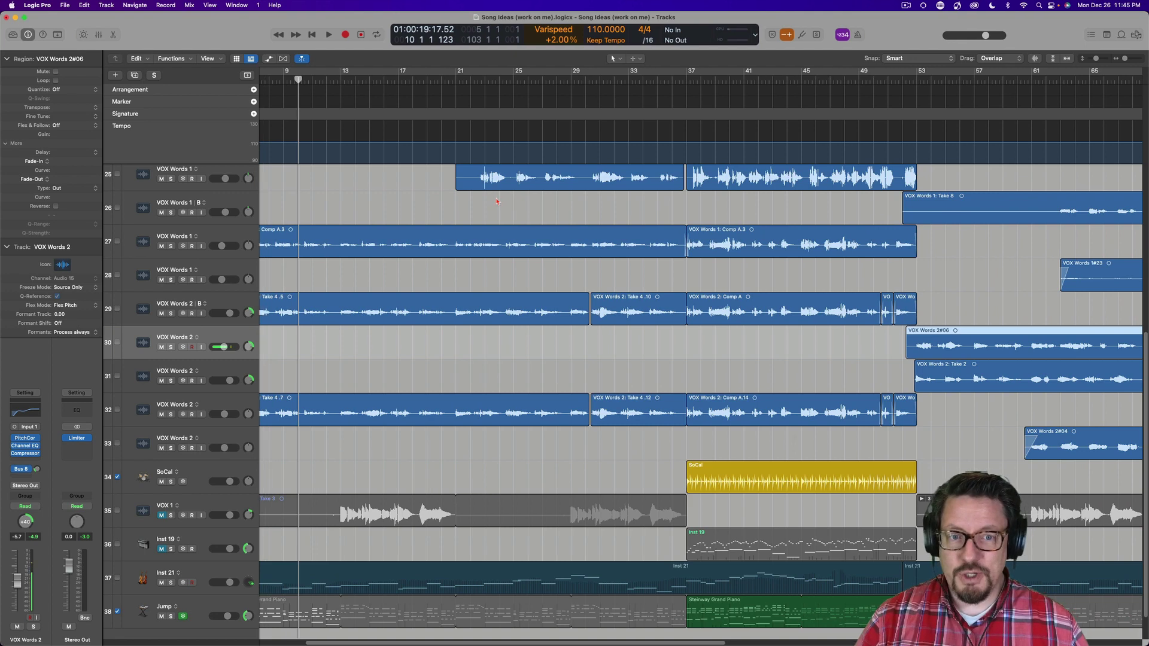
scroll(499, 202, right, 20)
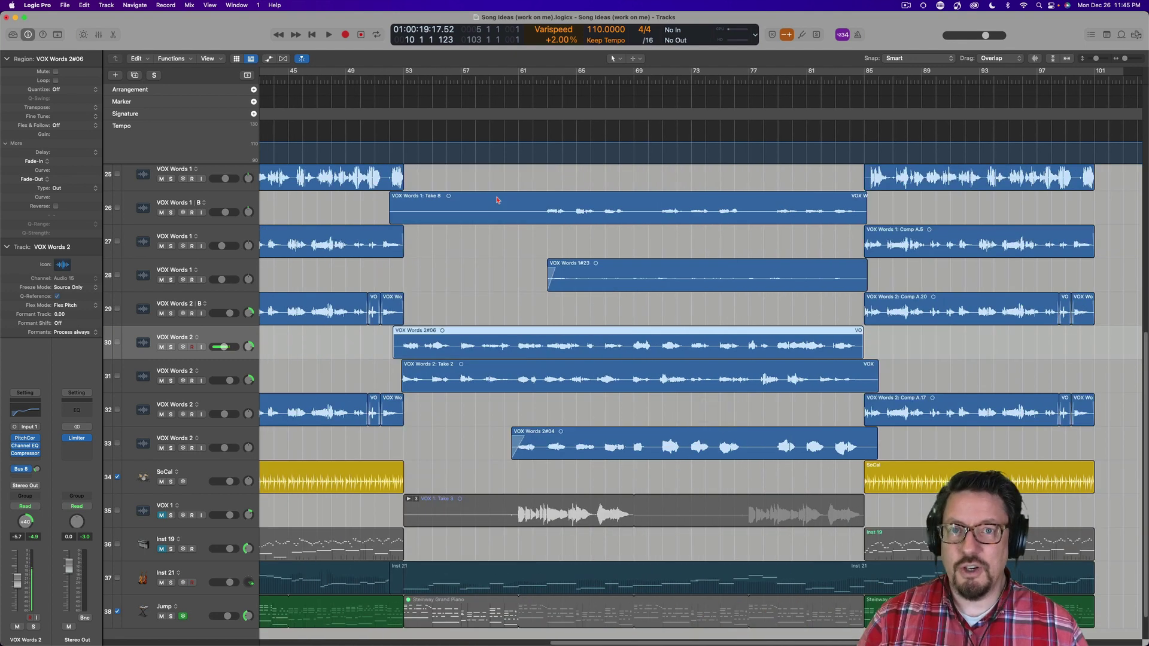
scroll(497, 199, right, 6)
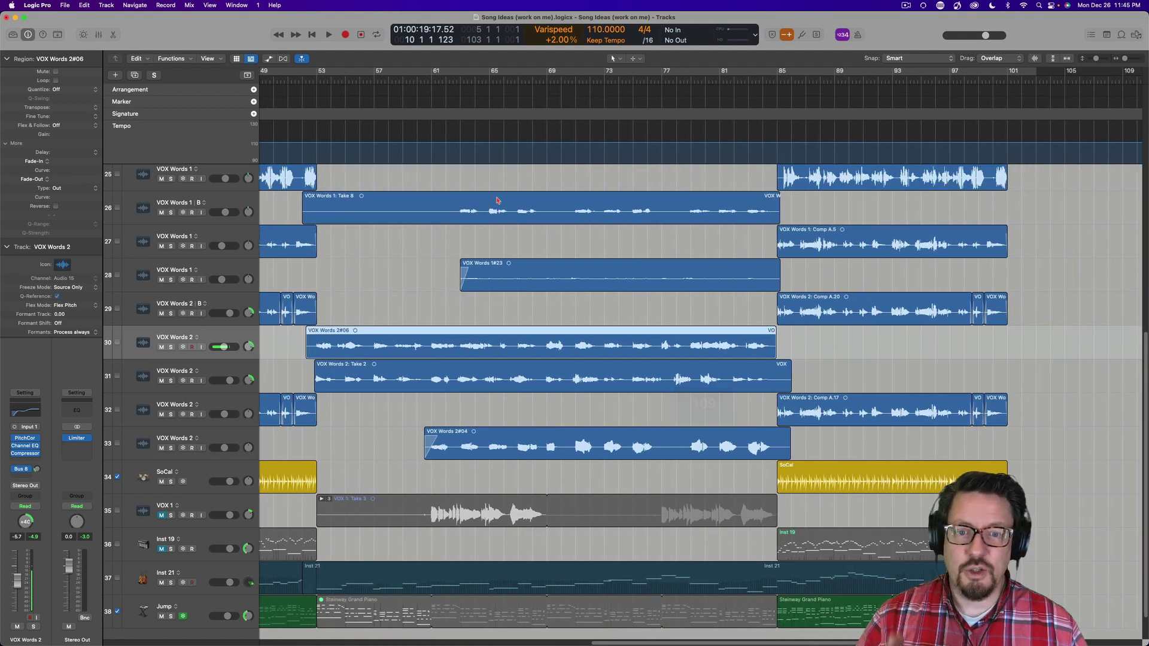
click(320, 79)
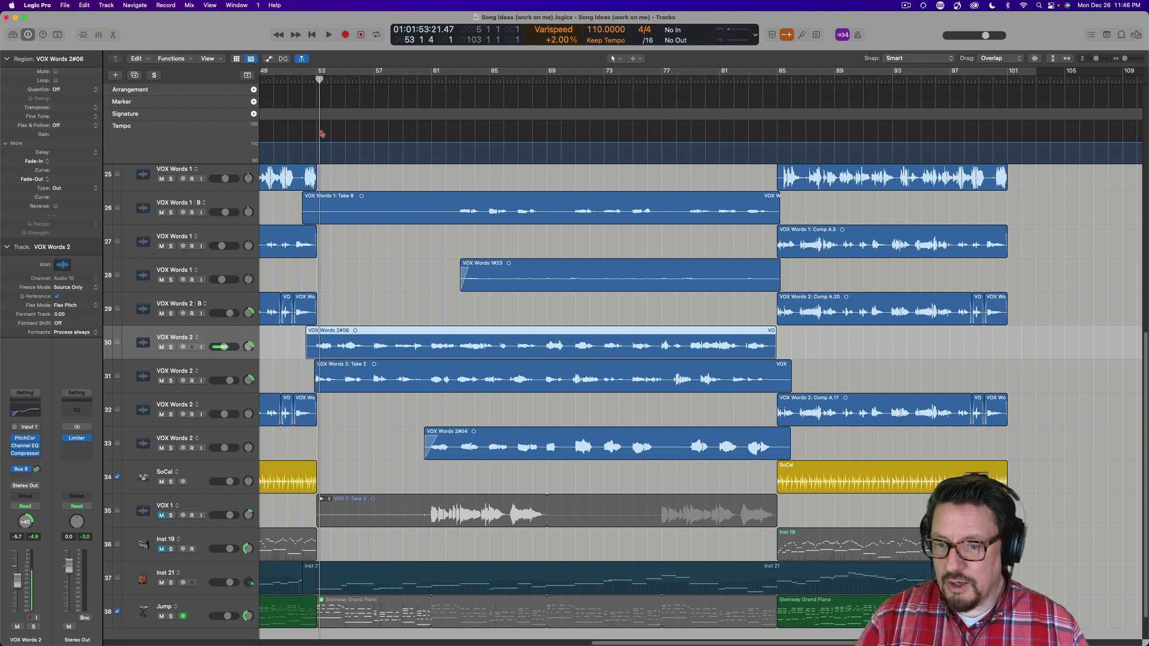
click(161, 347)
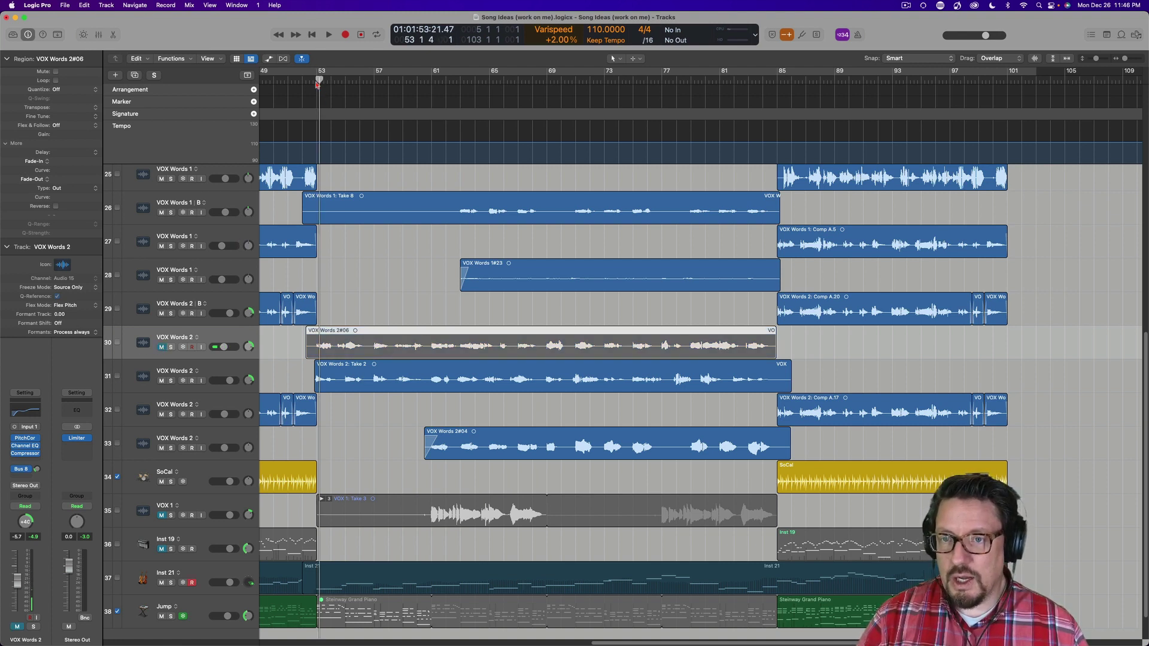
key(space)
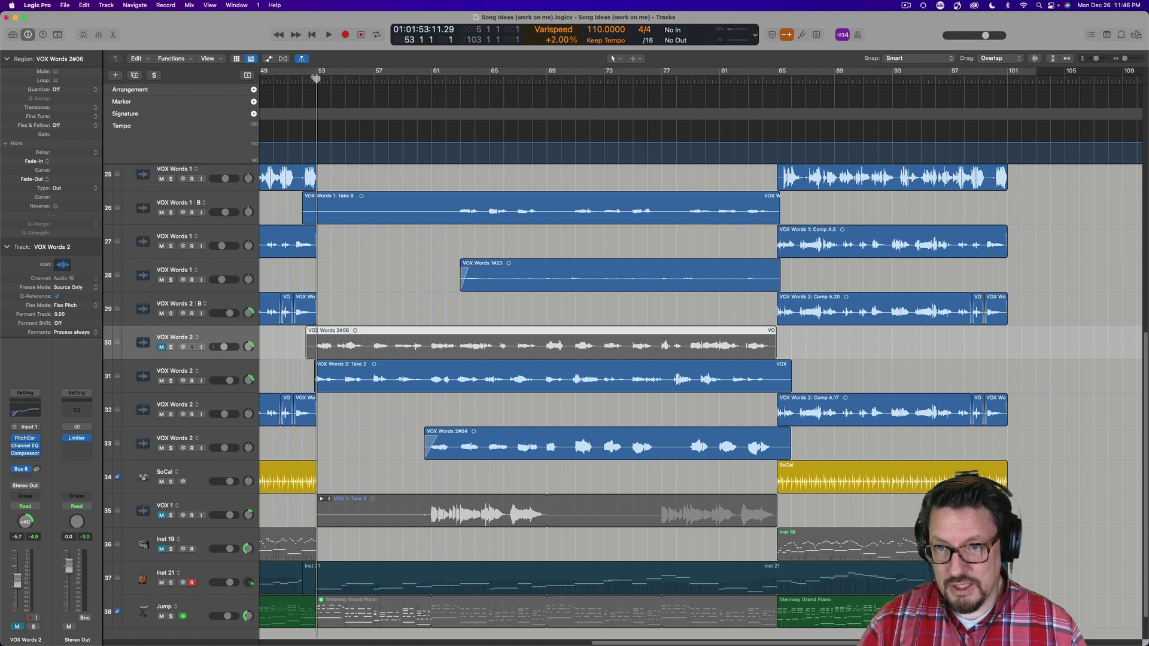
Play the passage from just before bar 53 at +2% Varispeed
click(311, 78)
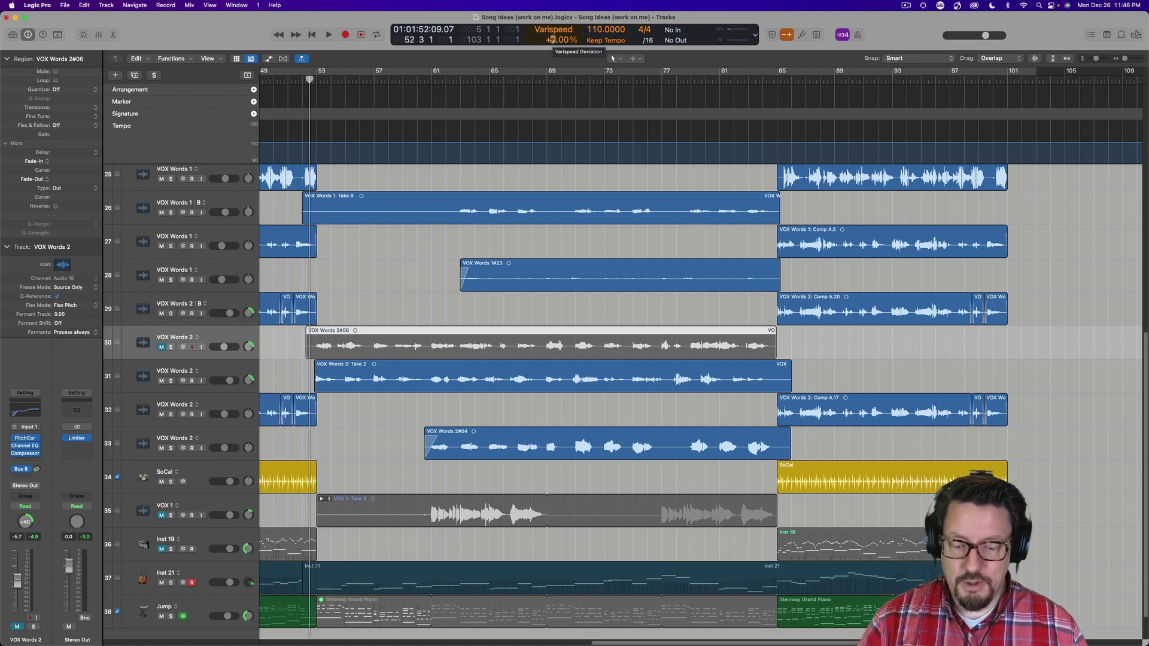
key(space)
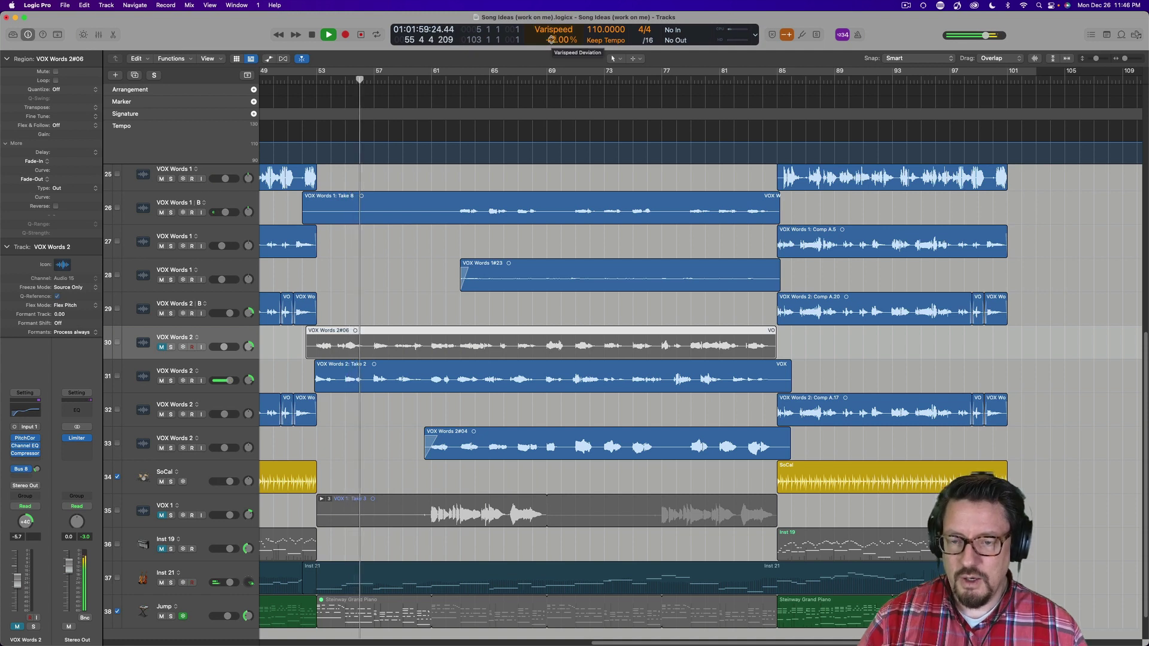
key(space)
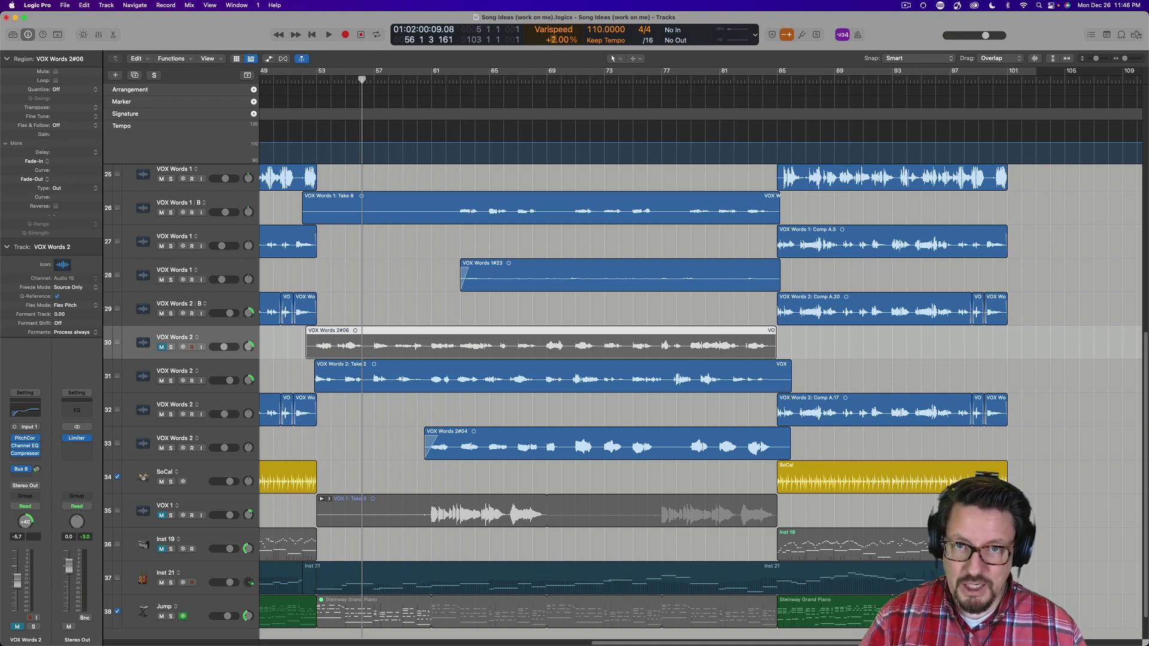
Reset Varispeed to ±0.00% and play the passage from bar 52 at normal speed
drag(551, 39, 551, 51)
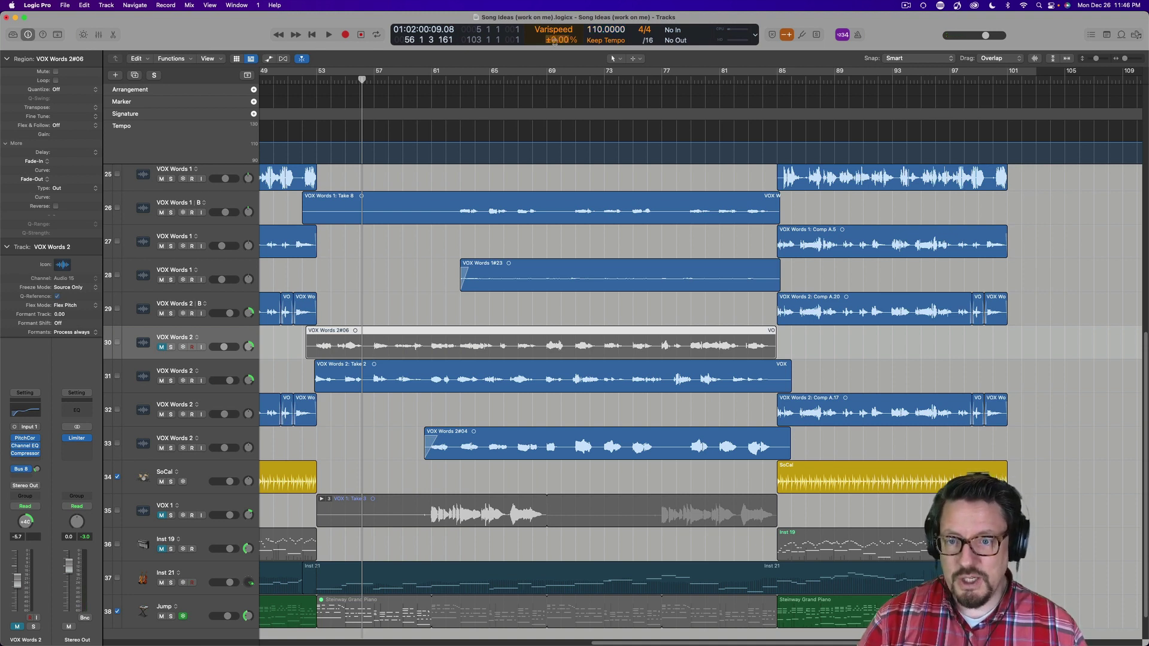
click(310, 79)
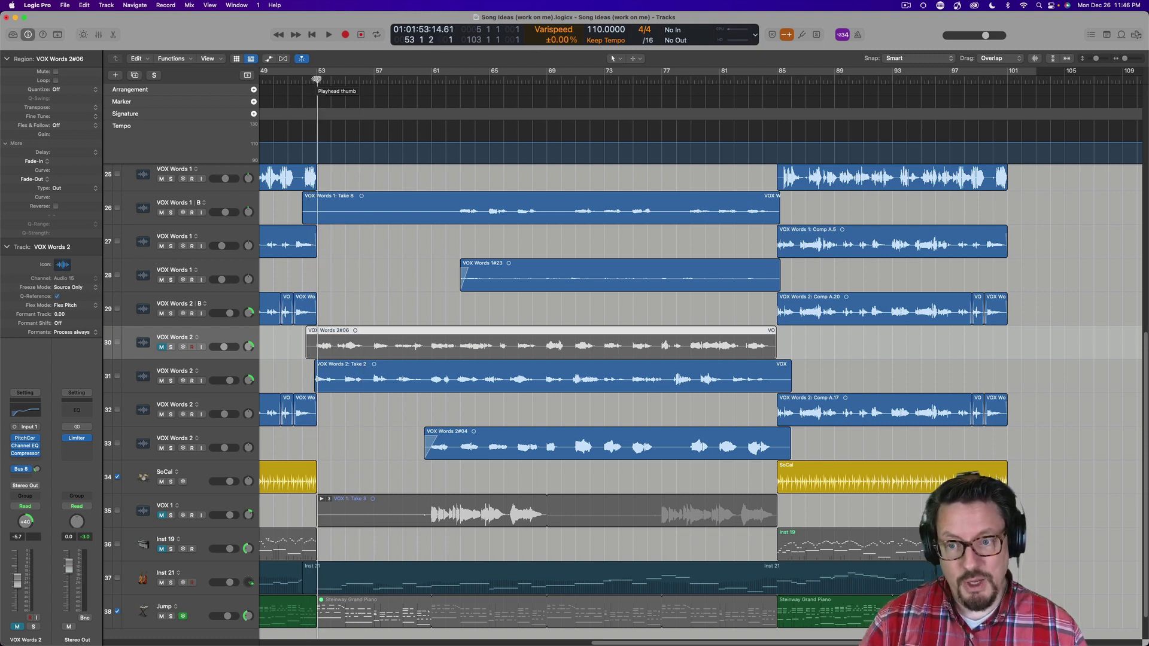
key(space)
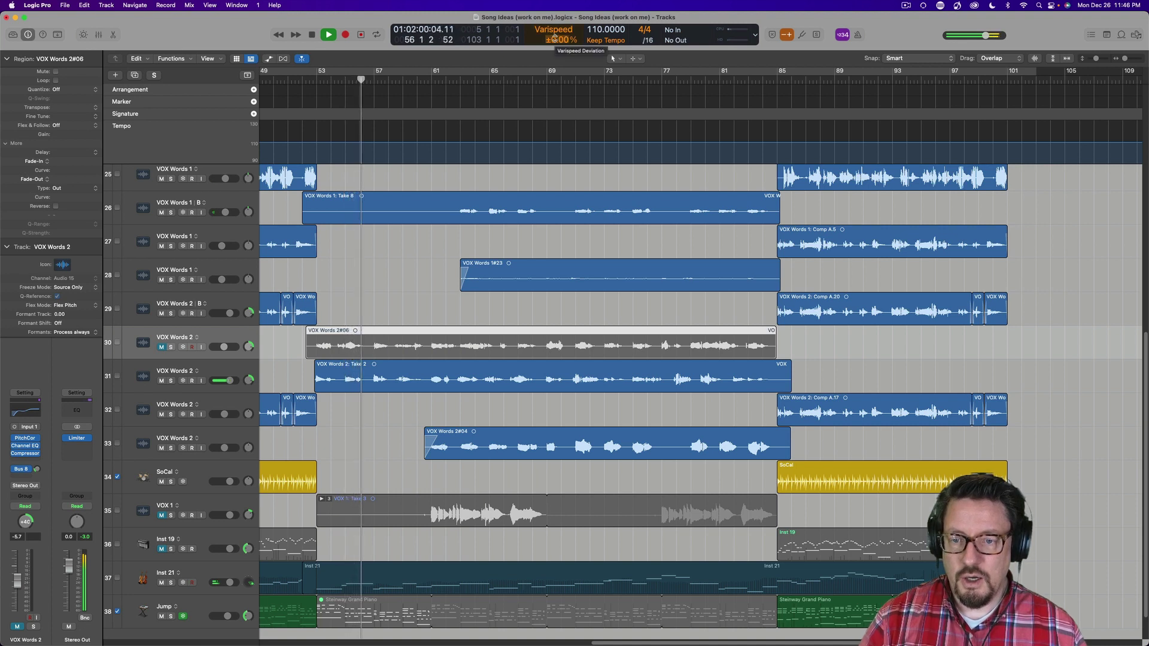
Set Varispeed to -10%, unmute the harmony track, and play from bar 52
key(space)
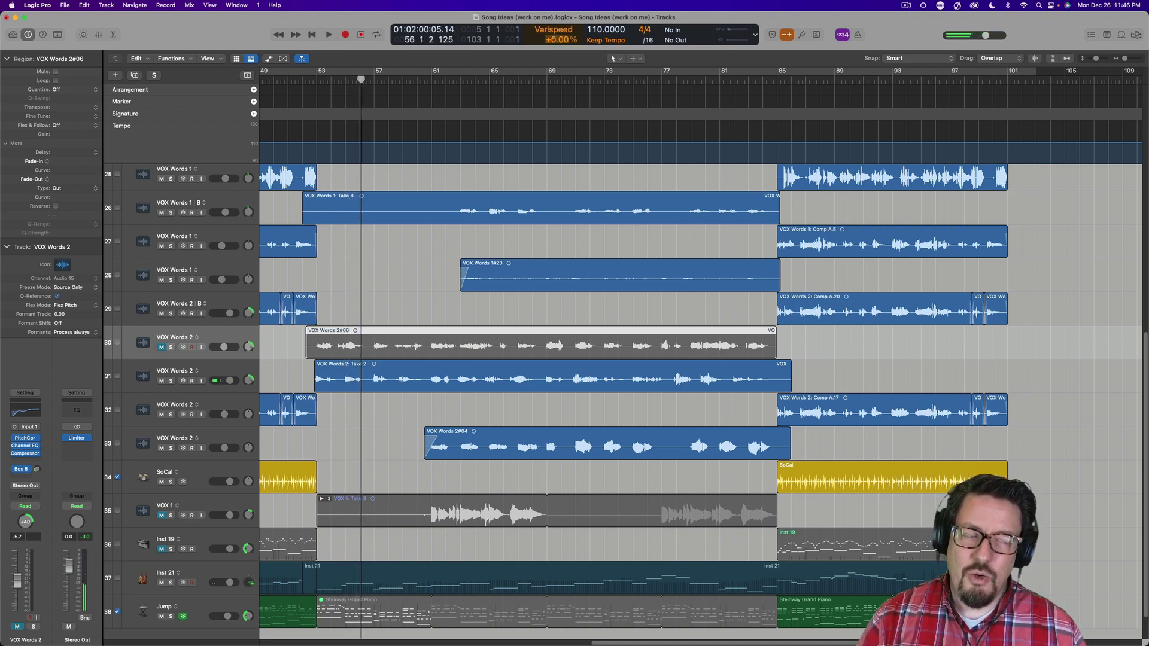
drag(556, 39, 555, 46)
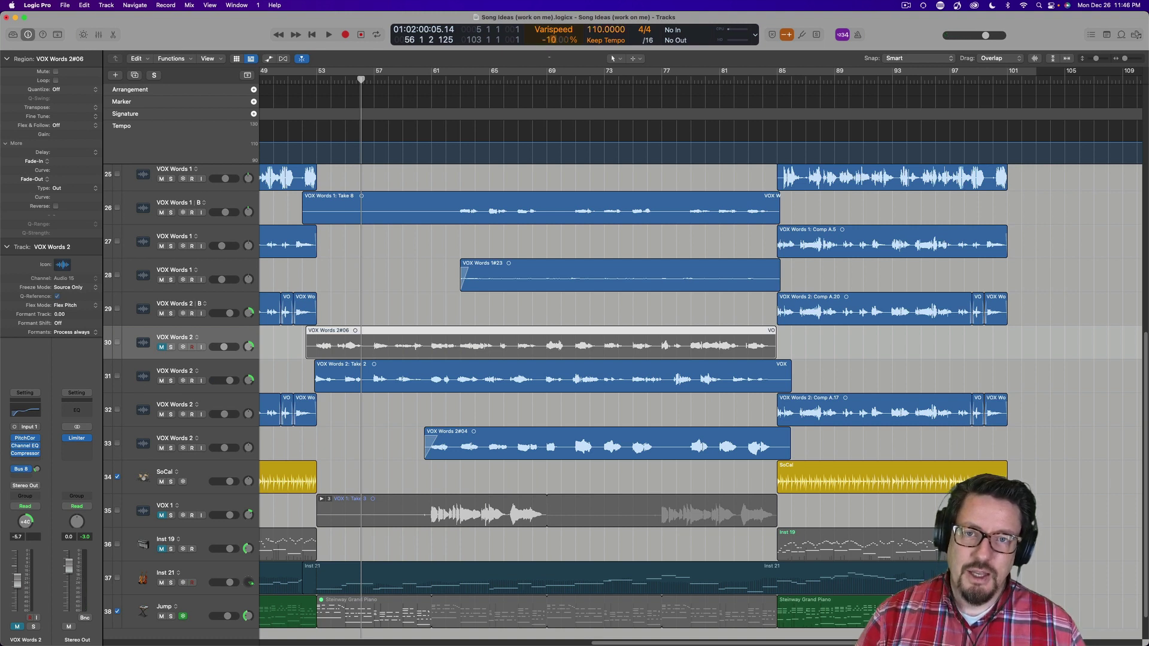
drag(361, 80, 309, 80)
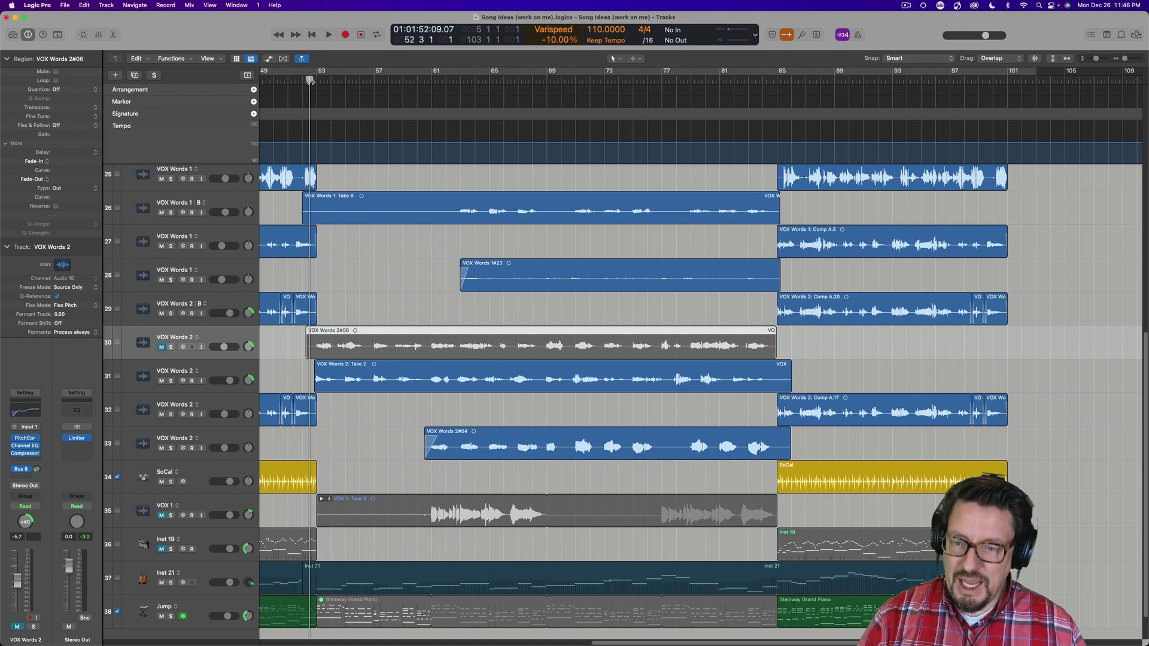
click(161, 347)
key(space)
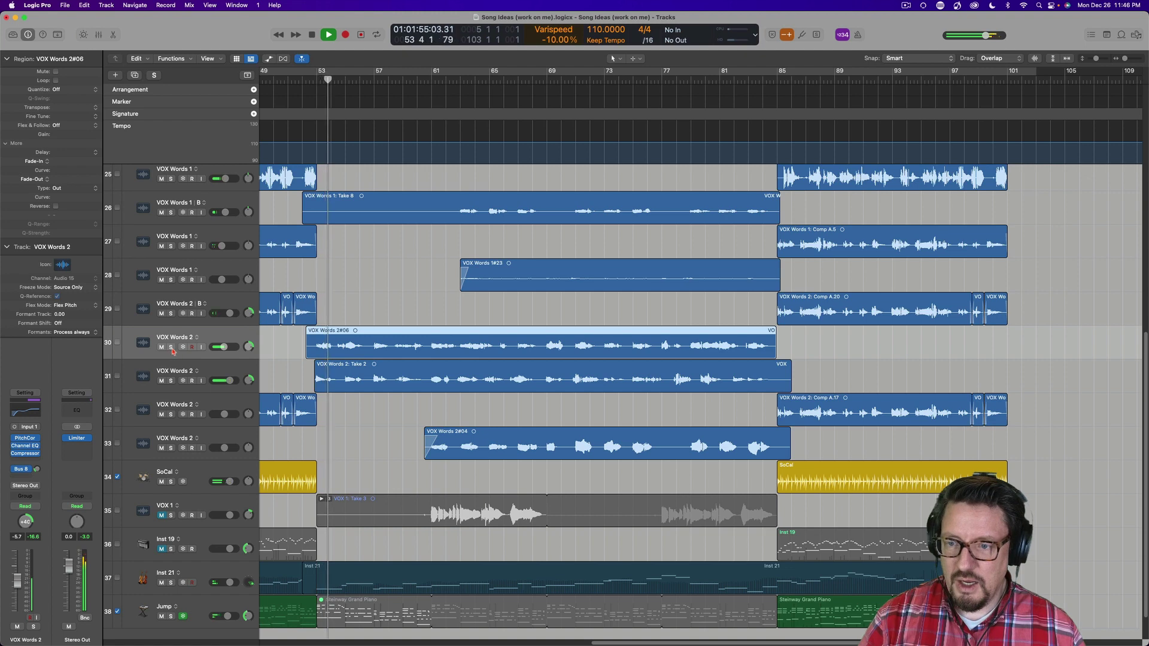
Briefly solo the harmony track, stop playback, and place the playhead just before bar 53
click(171, 348)
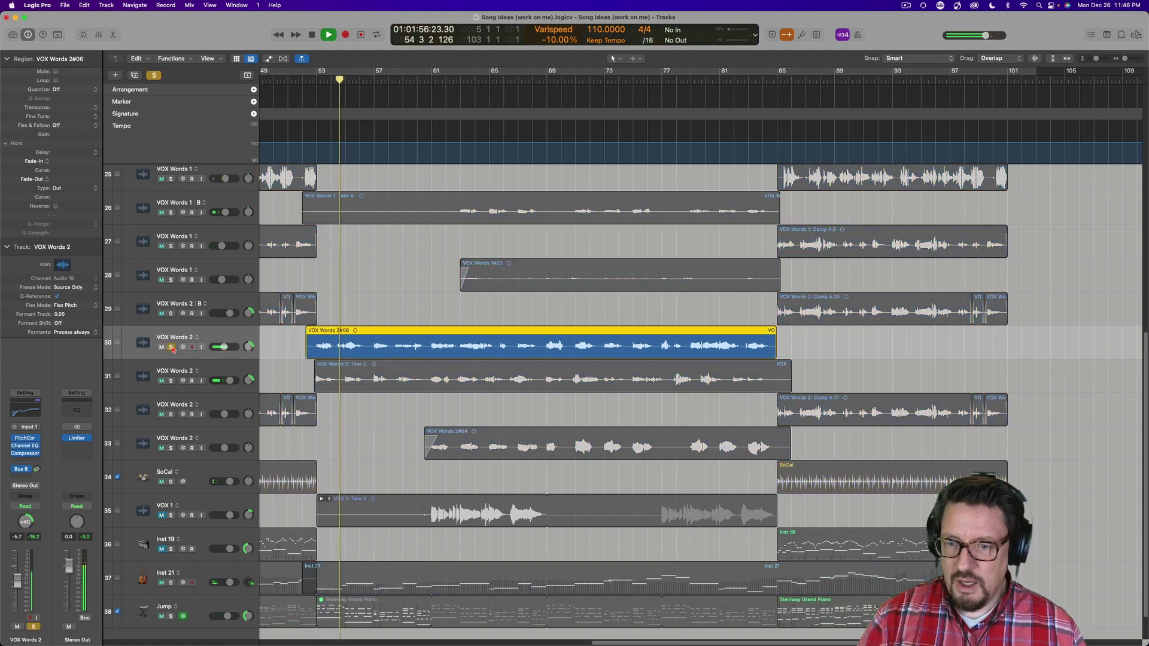
click(172, 348)
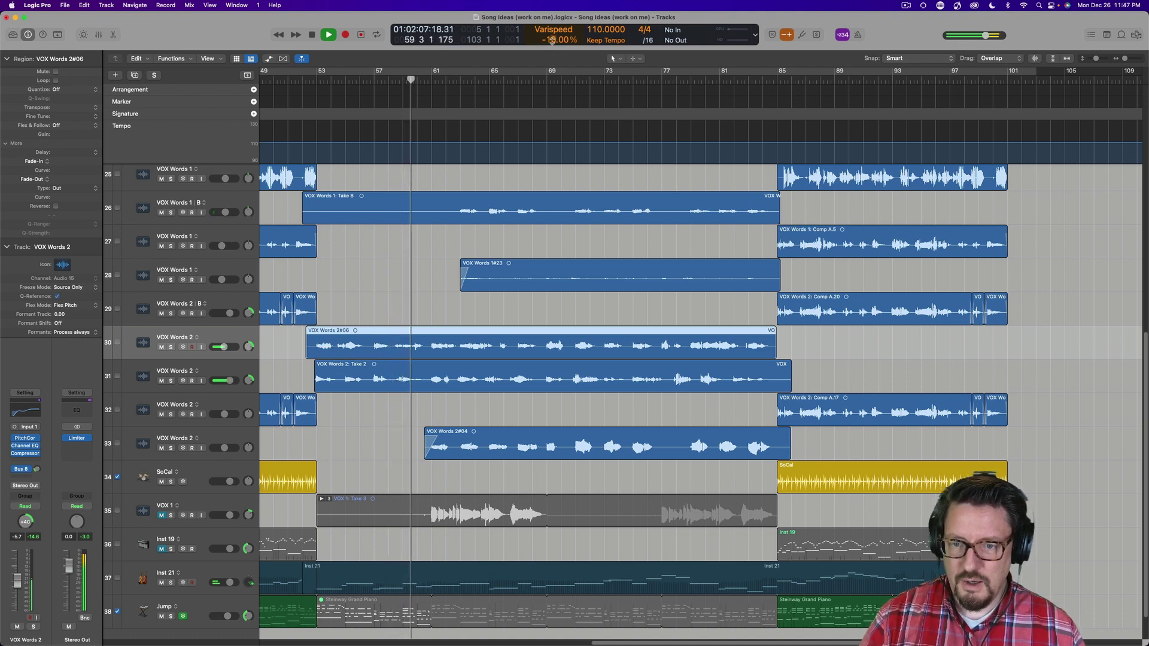
key(space)
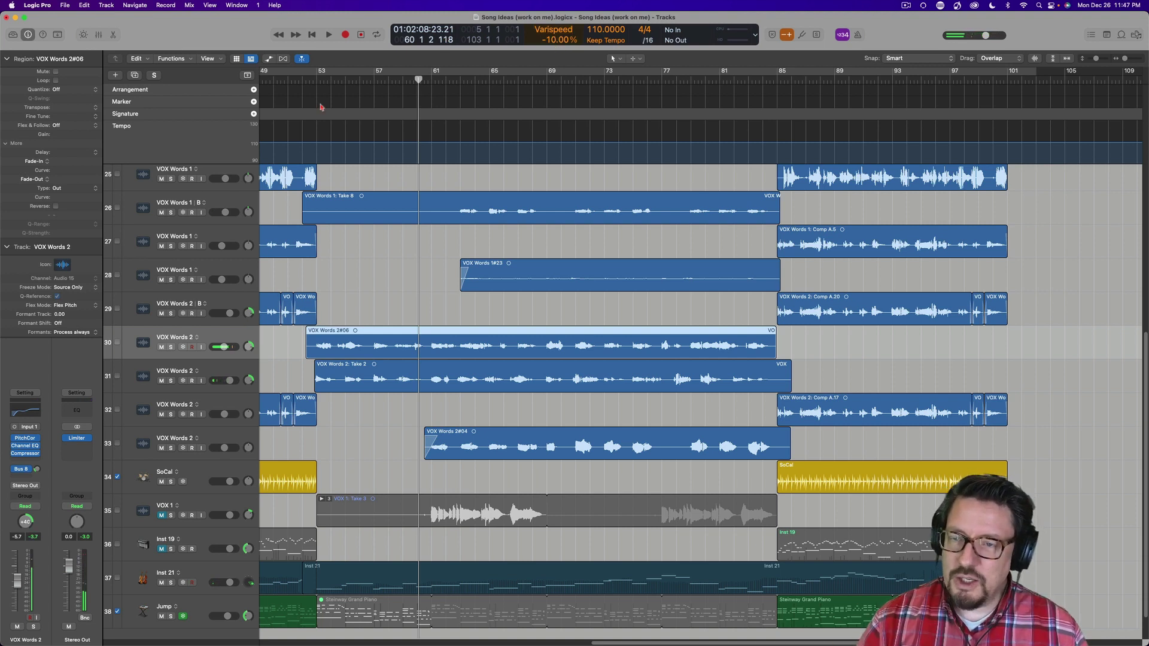
click(318, 78)
click(313, 78)
Set Varispeed back to +2% and lower the VOX Words 2 volume to -5.2 dB while listening from bar 53
drag(550, 40, 550, 34)
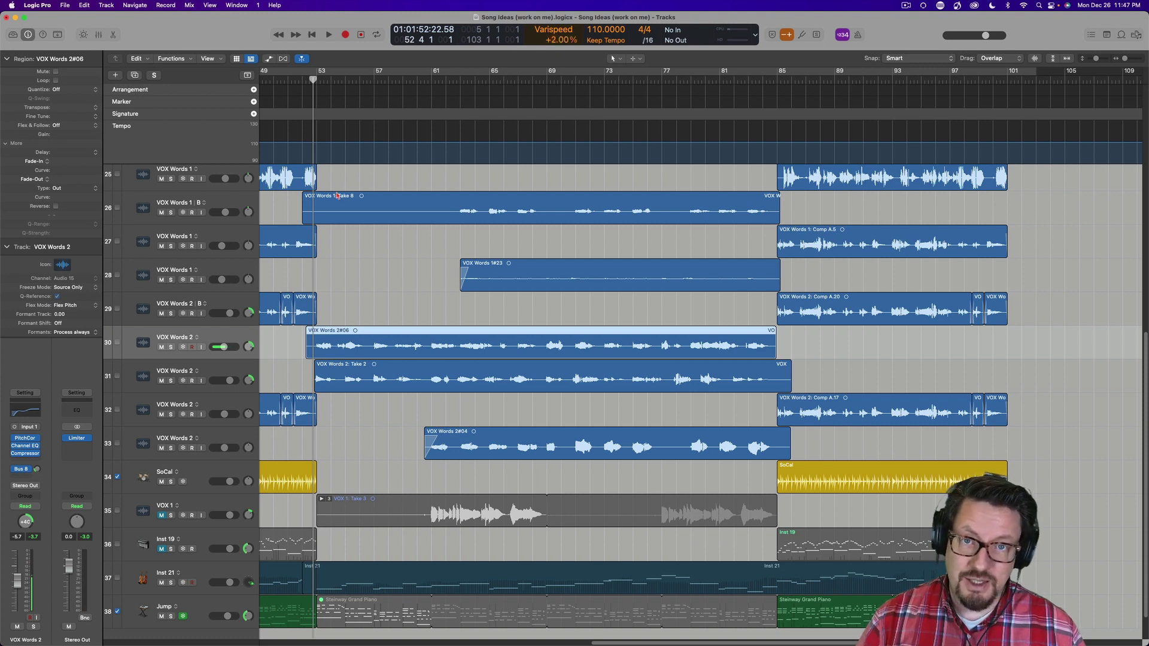
click(309, 80)
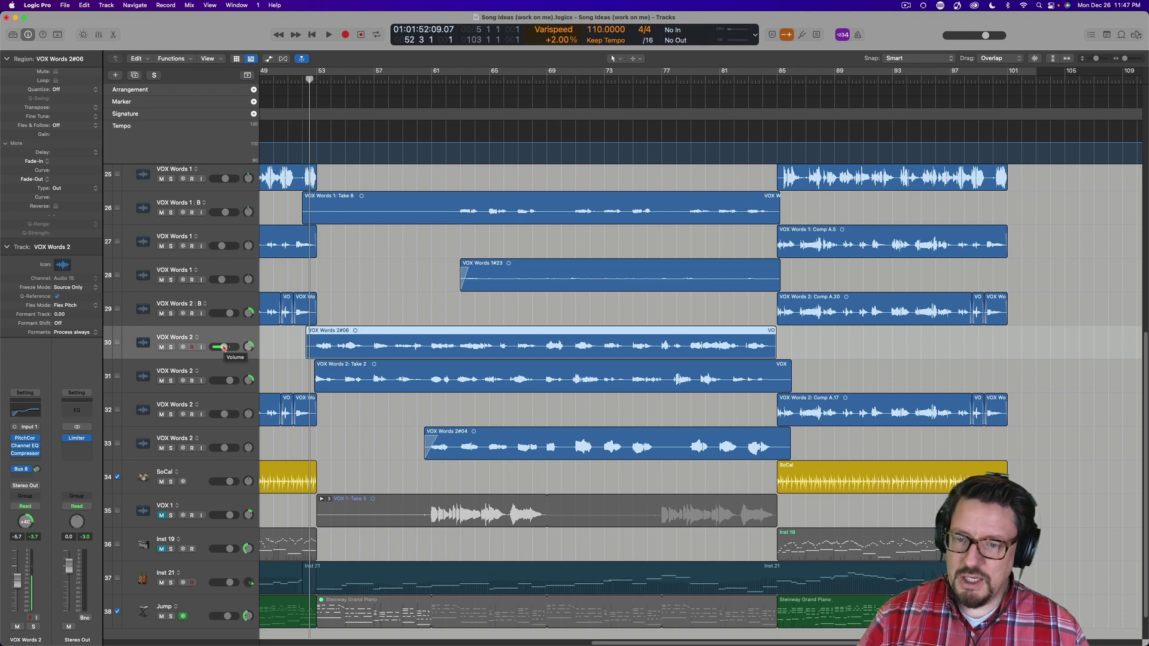
key(space)
mouse_move(223, 347)
mouse_down()
mouse_move(249, 356)
mouse_move(248, 374)
mouse_move(228, 347)
mouse_move(206, 348)
mouse_up()
key(space)
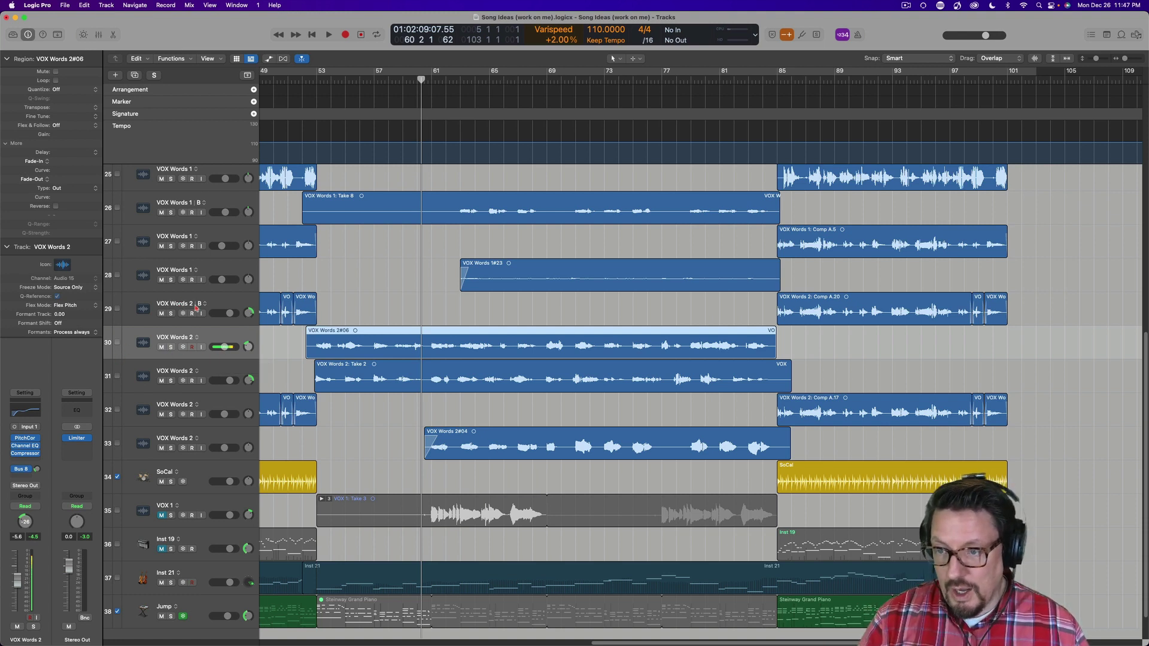
Select the VOX Words 2#06 region and audition it from bar 52, briefly soloing it
click(278, 343)
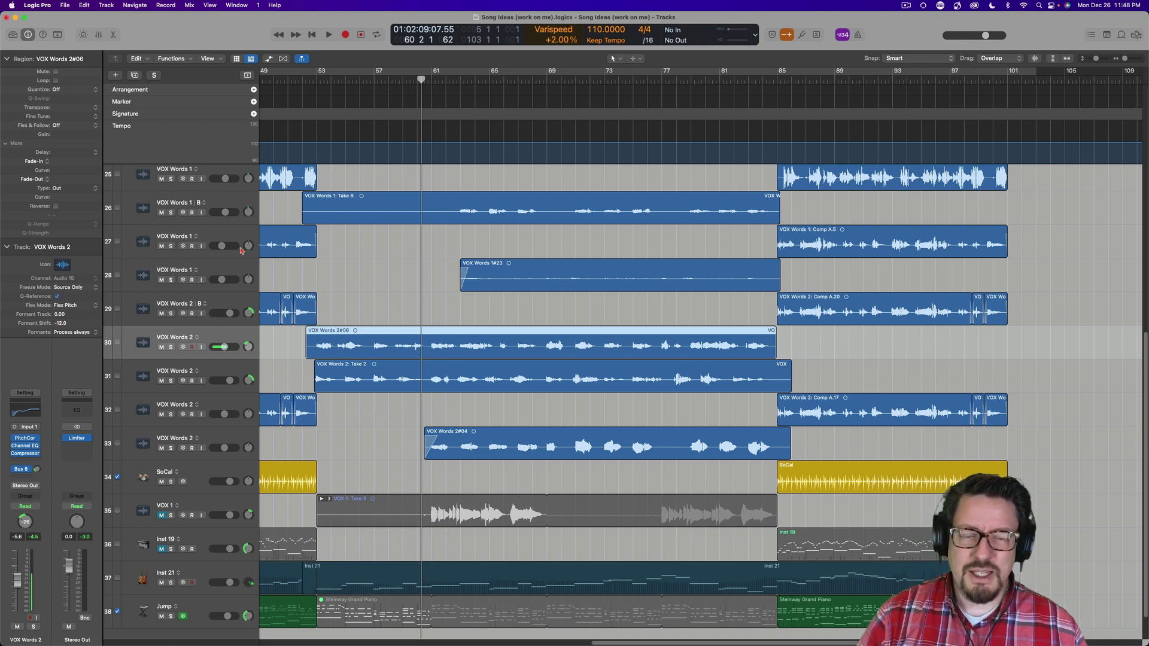
click(360, 80)
drag(360, 80, 308, 84)
key(space)
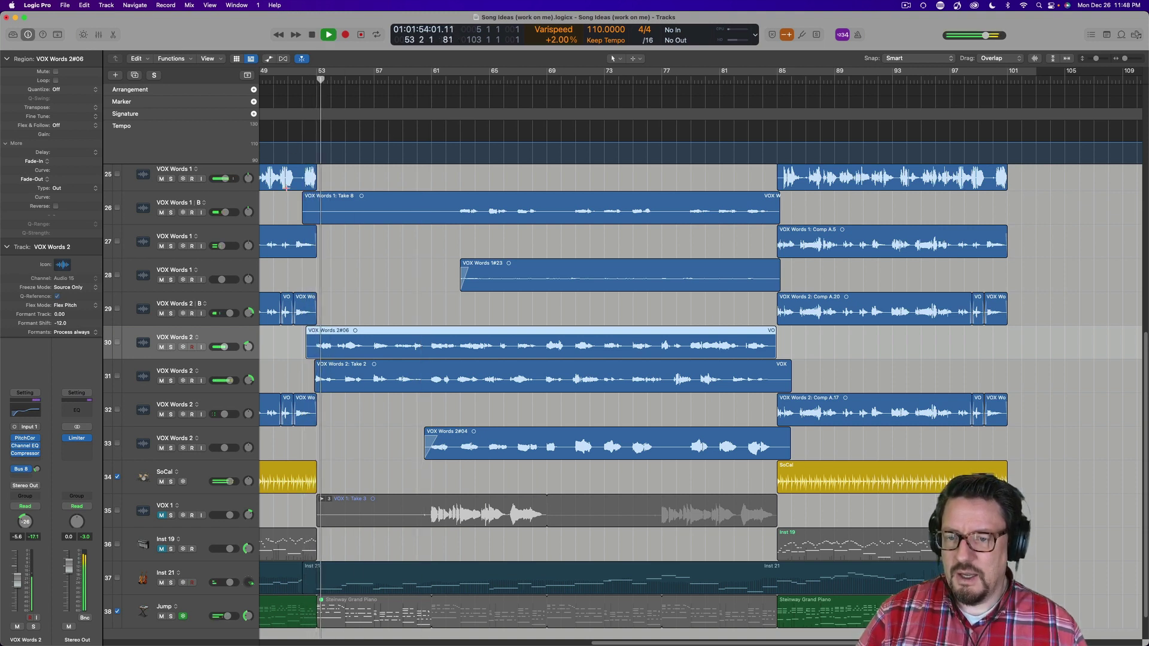
click(171, 347)
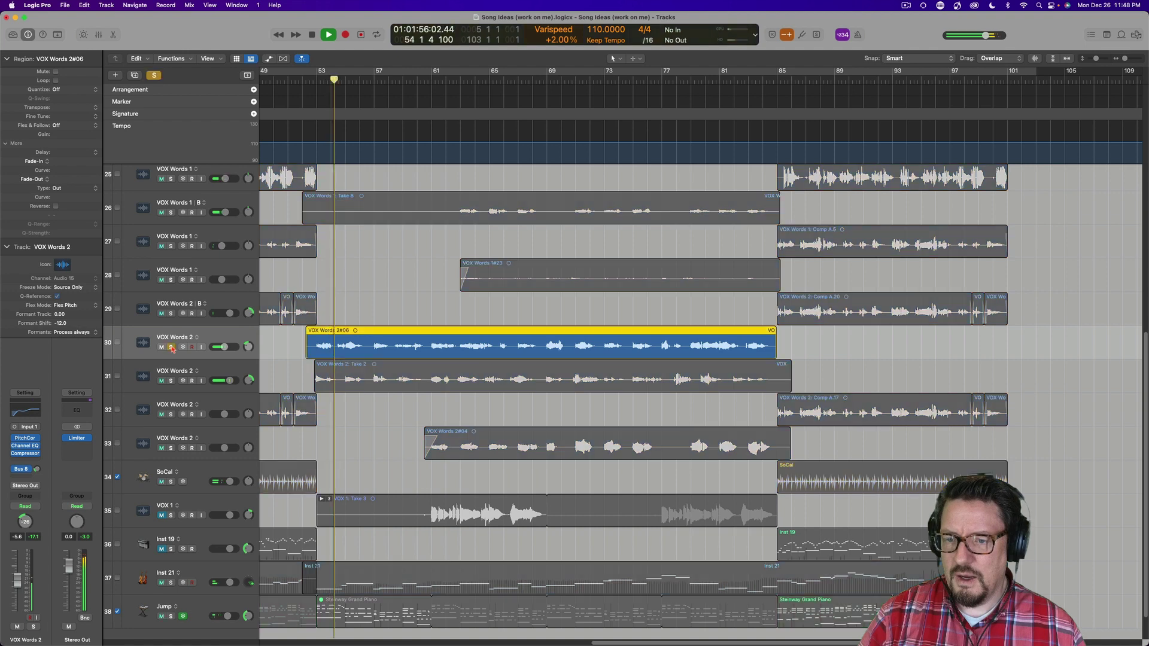
click(171, 347)
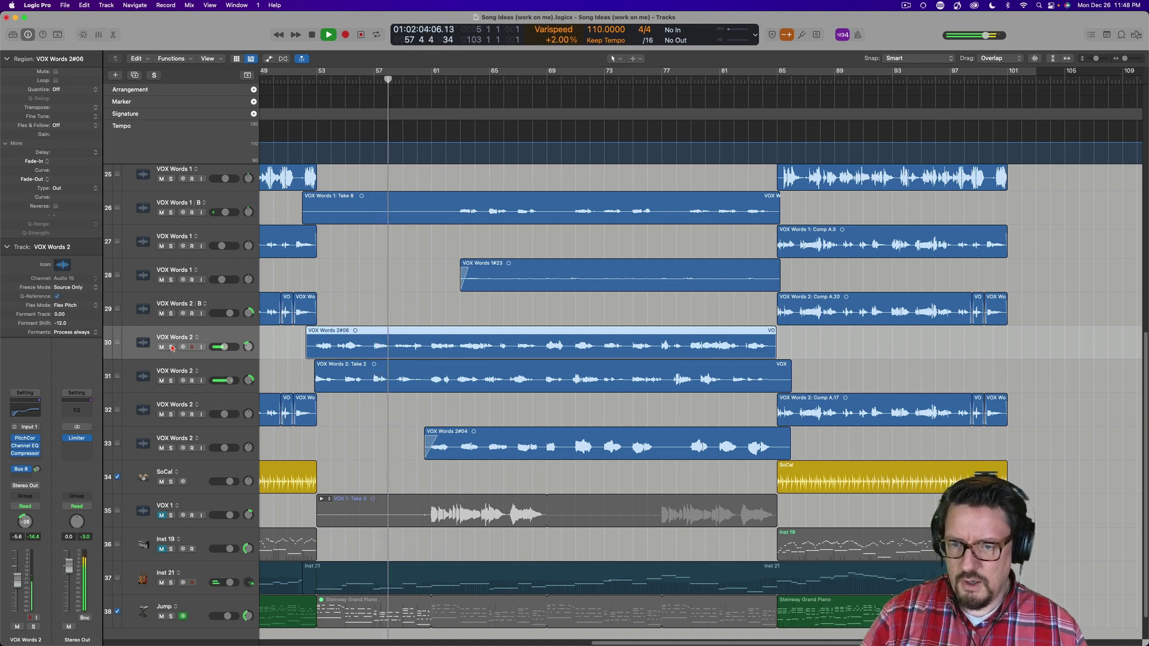
key(space)
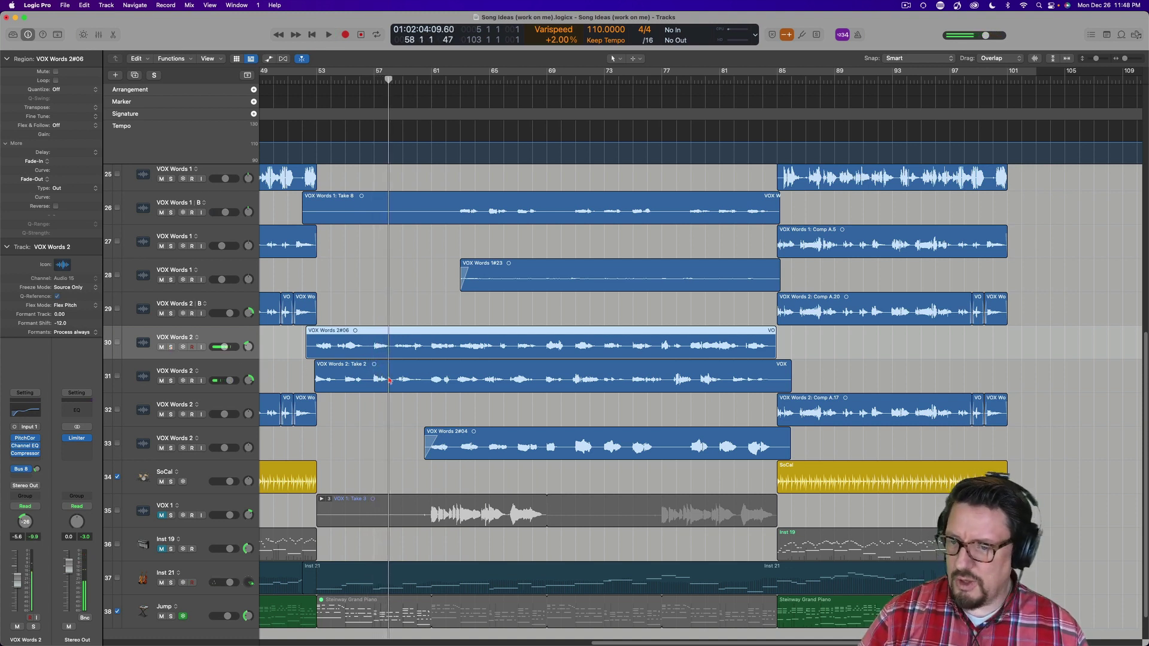